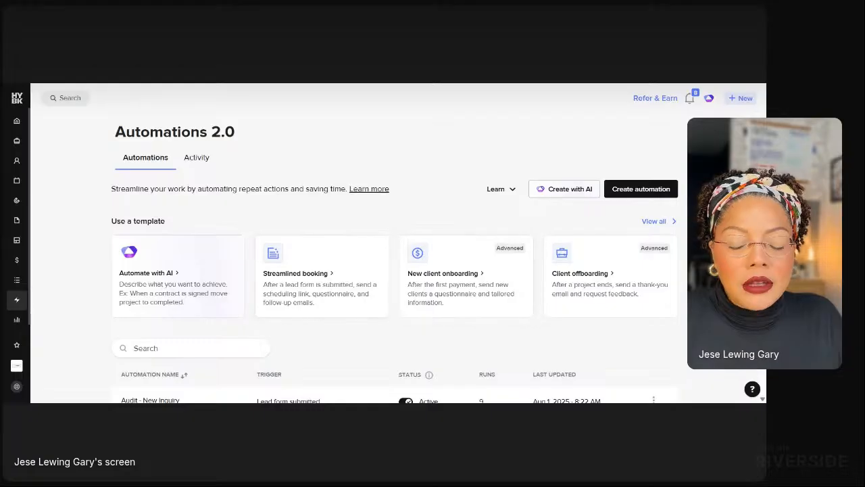
pyautogui.moveTo(16, 300)
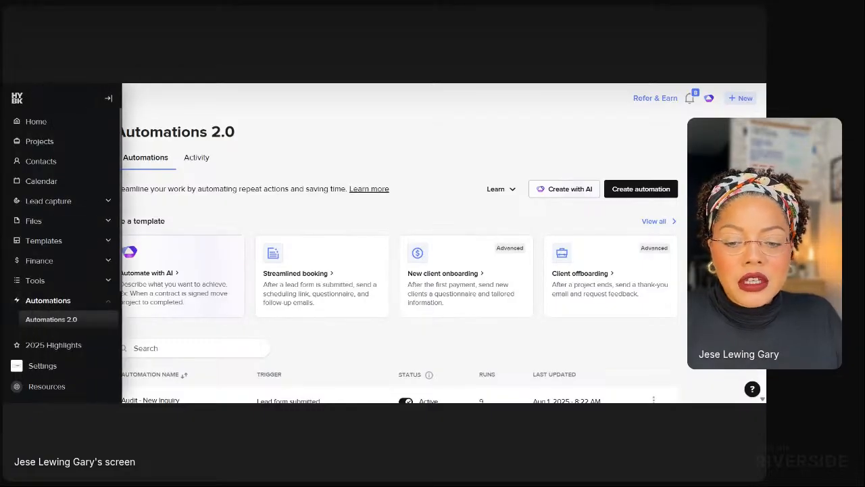
pyautogui.scroll(-1, 61, 314)
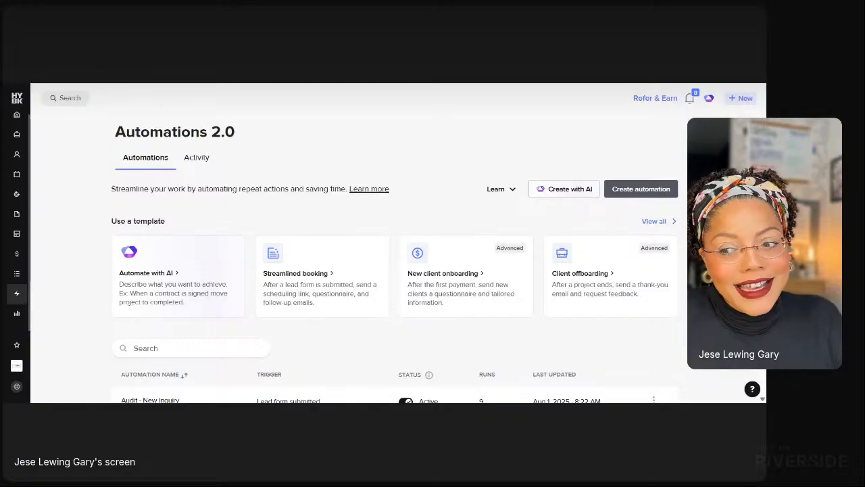
# Start a new automation and filter the starting-point gallery to Booking templates.
pyautogui.click(614, 193)
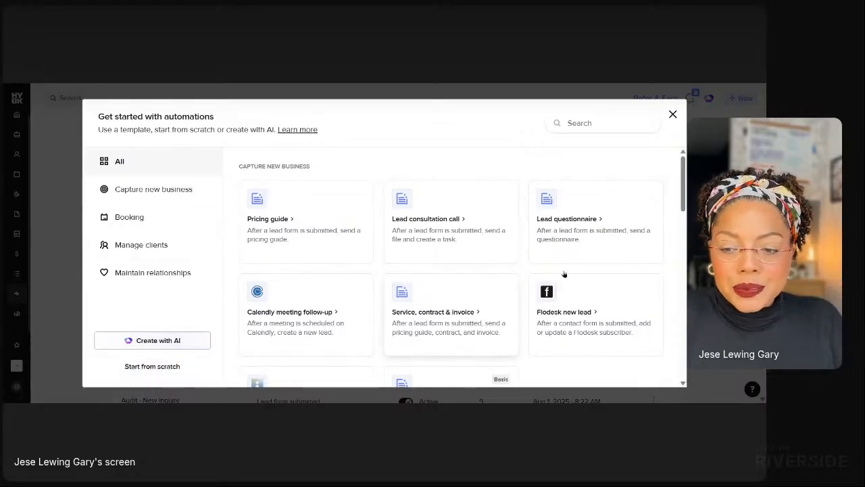
pyautogui.scroll(-2, 498, 342)
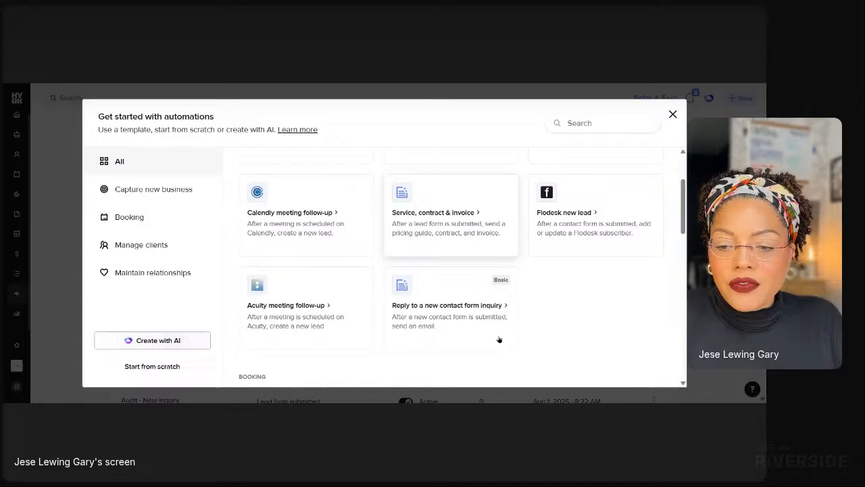
pyautogui.click(133, 218)
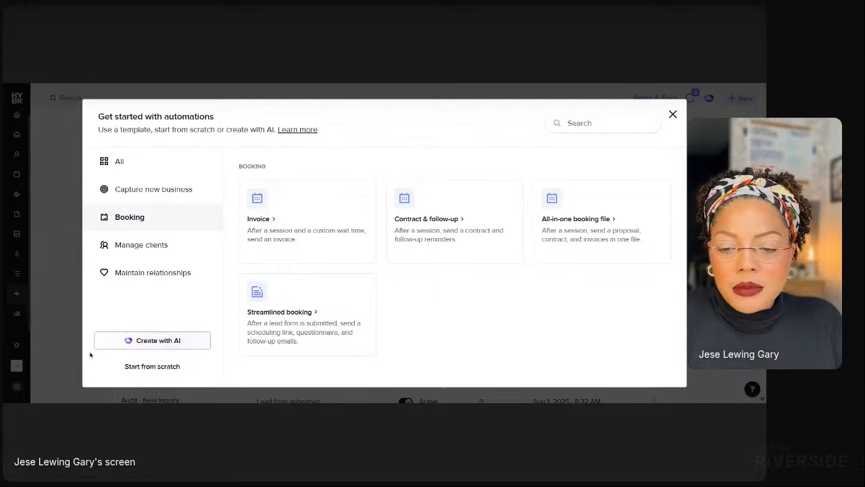
# Begin a blank 'New automation' from scratch and put its title into edit mode.
pyautogui.click(145, 367)
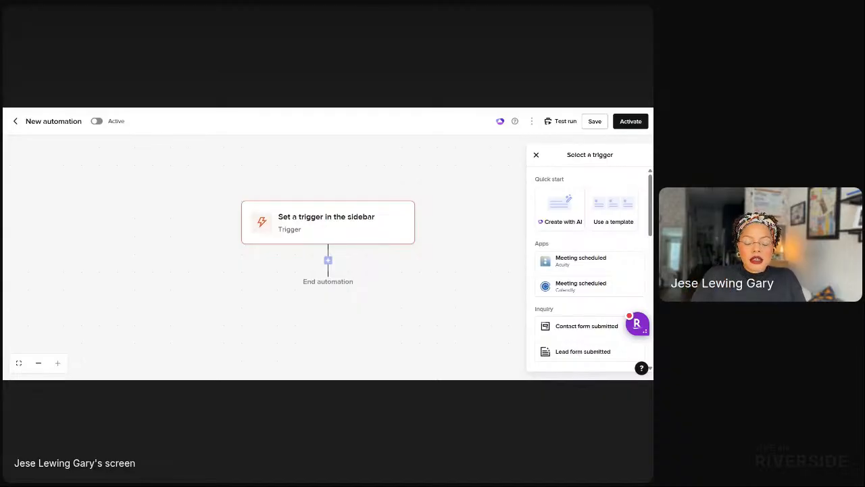
pyautogui.click(49, 123)
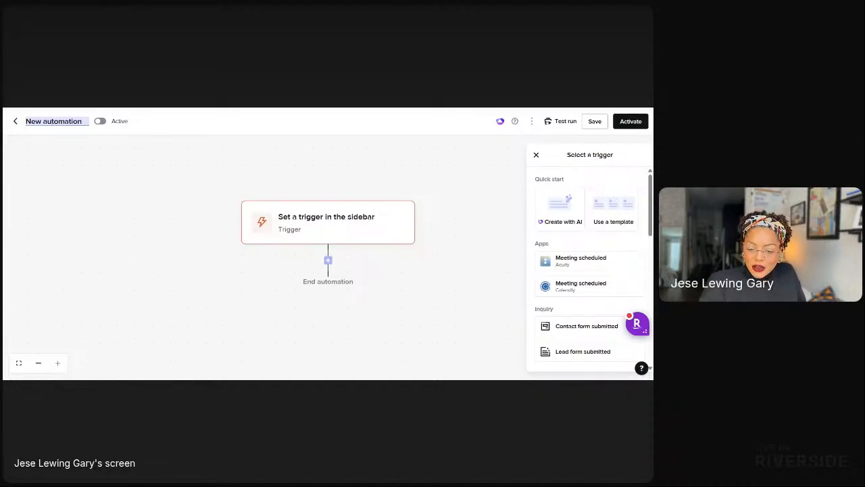
# Retitle the automation 'Test - Inquiry', then replace 'Test' with 'Event Docor'.
pyautogui.hotkey('ctrl', 'a')
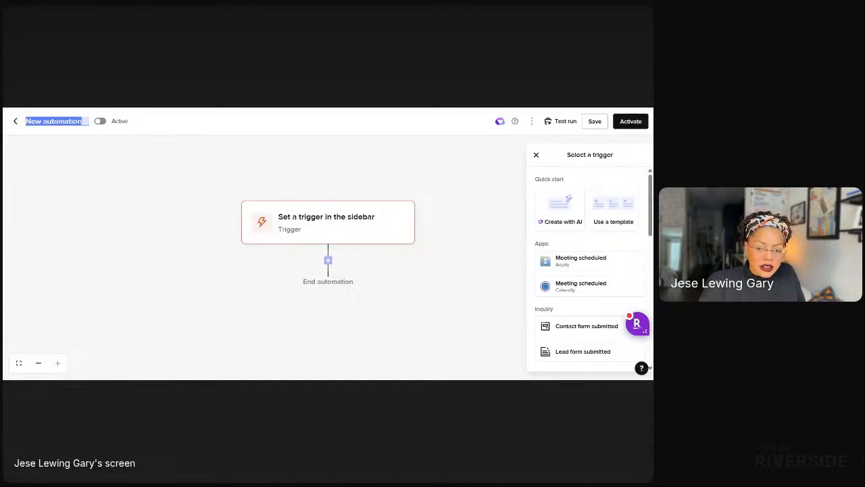
pyautogui.write('Test -')
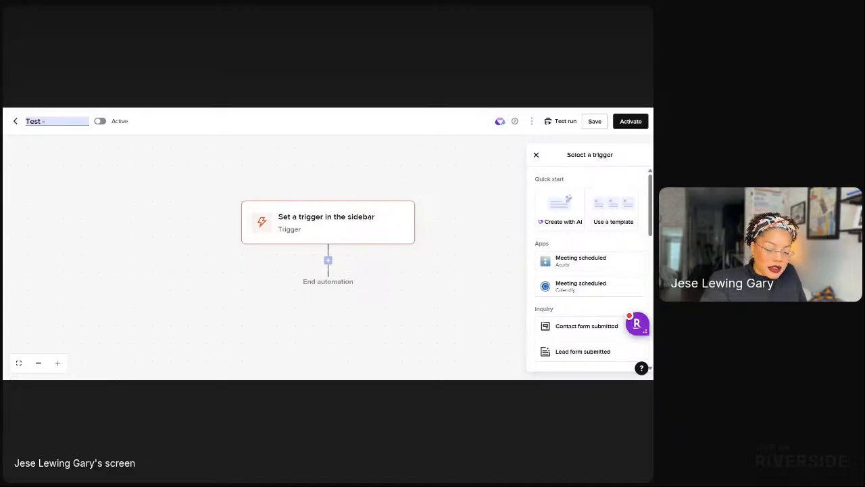
pyautogui.write(' Inquiry')
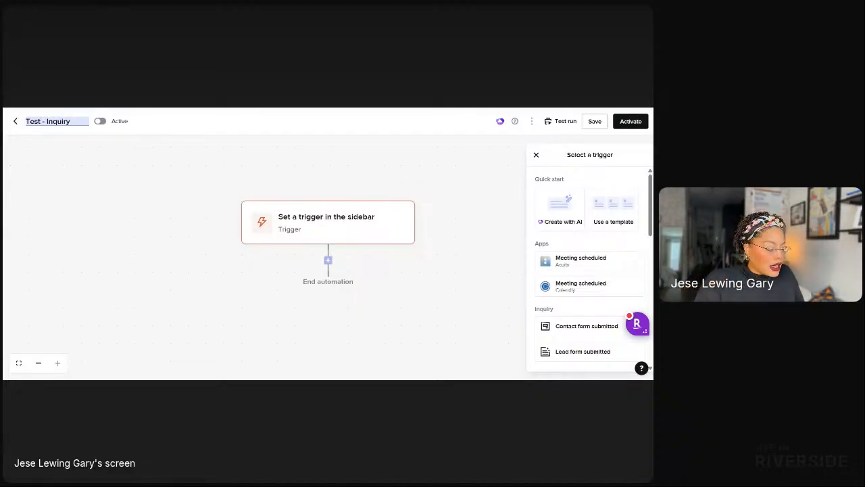
pyautogui.doubleClick(33, 121)
pyautogui.write('Event Do')
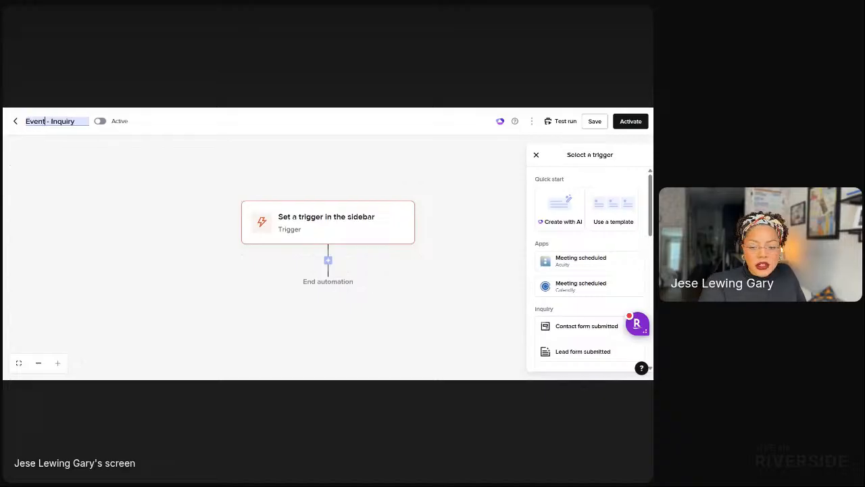
pyautogui.write('cor')
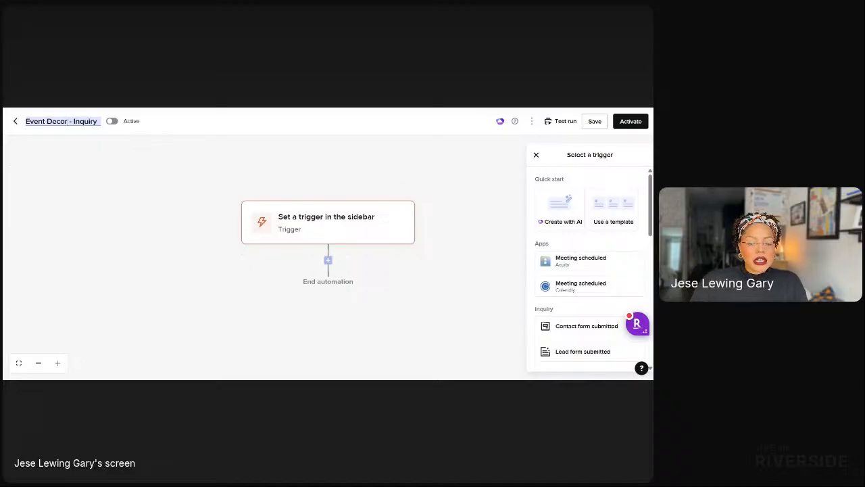
# Commit the new name and set the automation's trigger to 'Lead form submitted'.
pyautogui.click(355, 219)
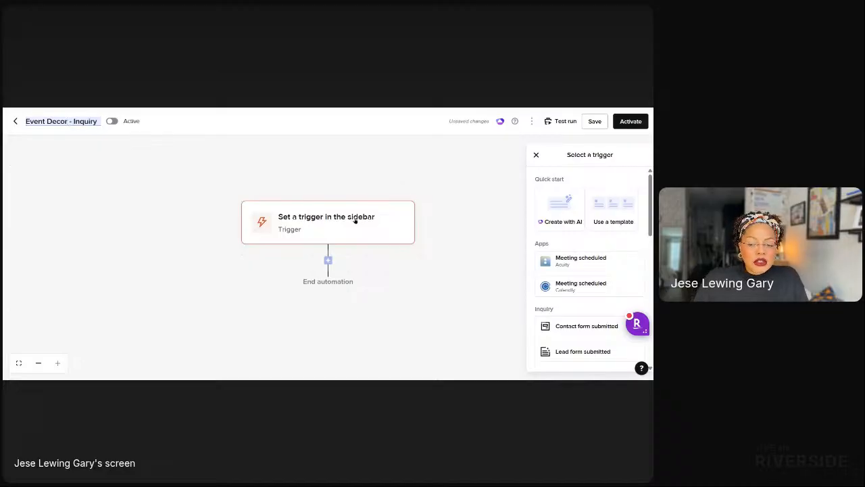
pyautogui.scroll(-4, 559, 187)
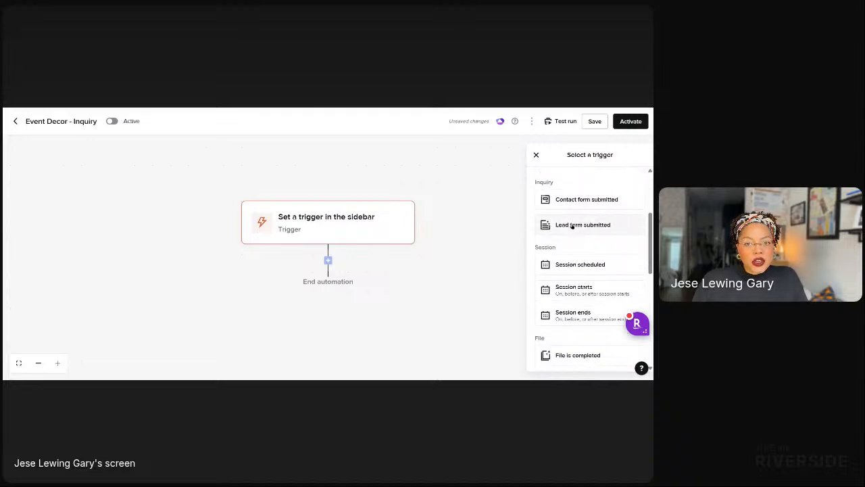
pyautogui.scroll(-1, 573, 230)
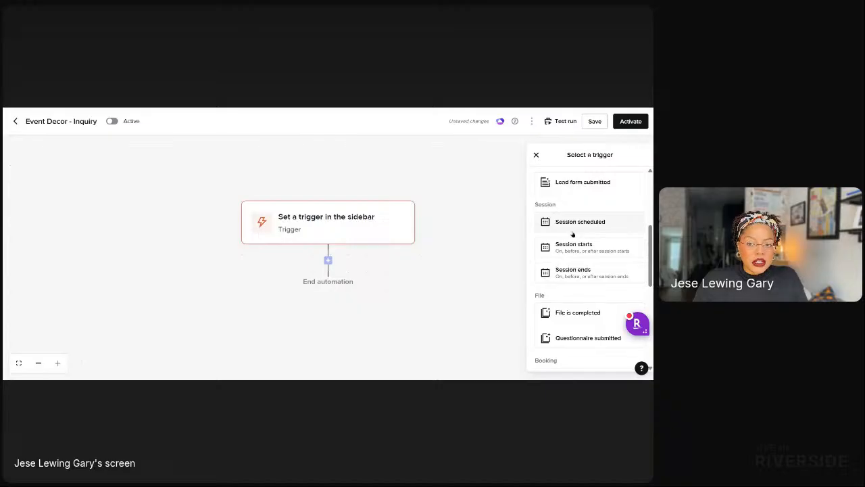
pyautogui.scroll(-6, 572, 234)
pyautogui.scroll(1, 572, 243)
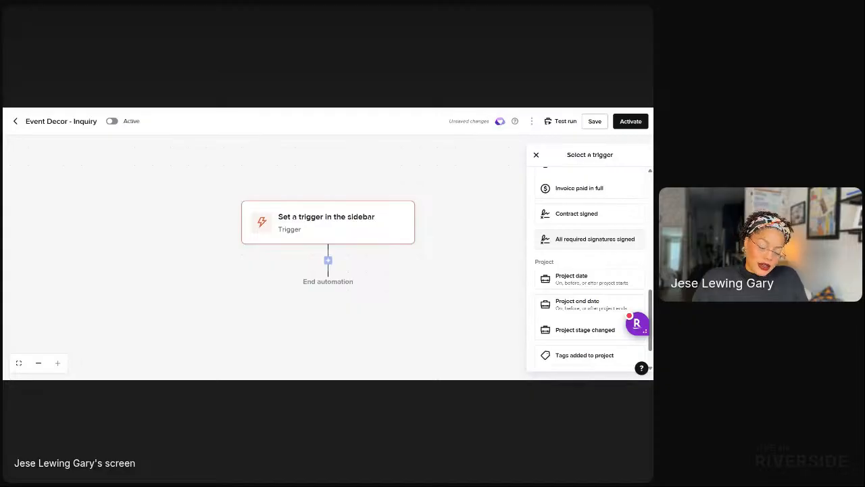
pyautogui.scroll(5, 545, 257)
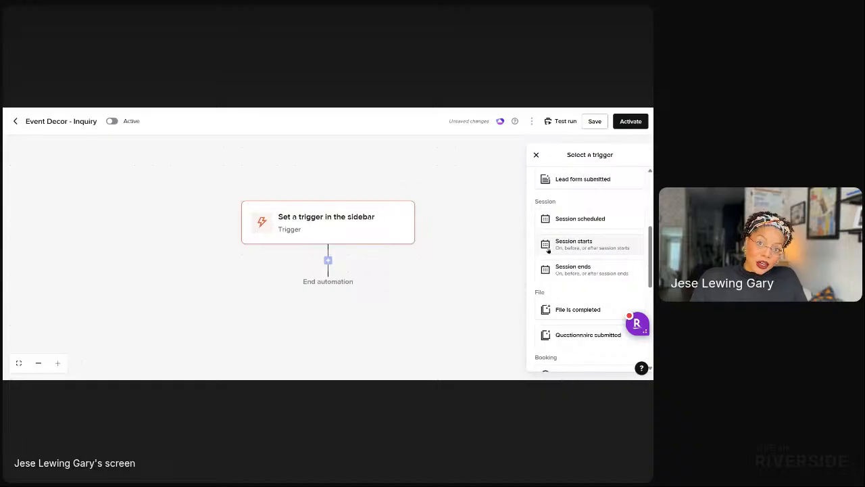
pyautogui.scroll(-1, 571, 311)
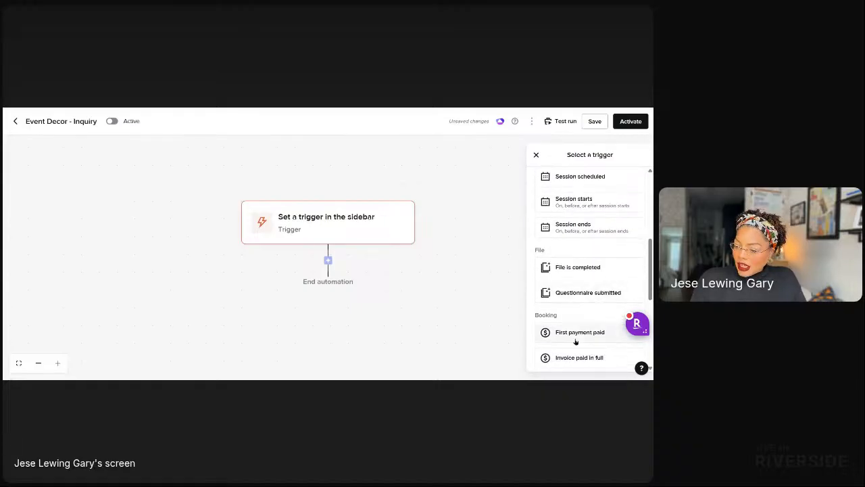
pyautogui.scroll(1, 575, 250)
pyautogui.scroll(1, 571, 230)
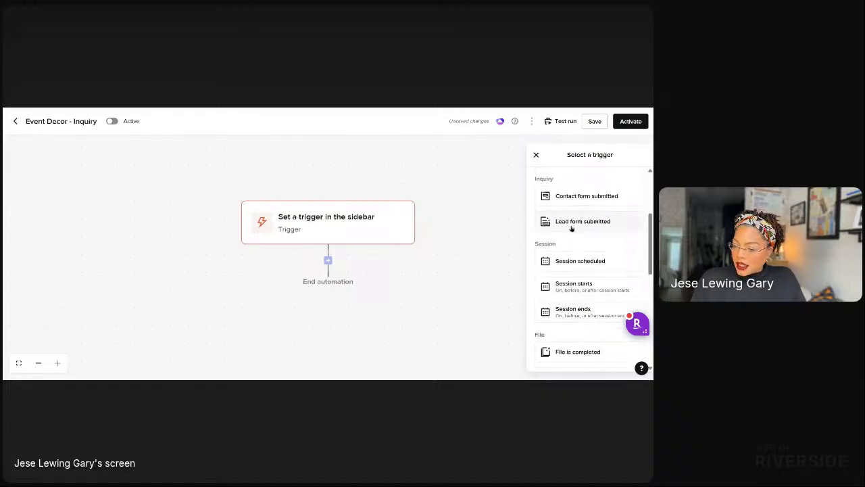
pyautogui.click(572, 226)
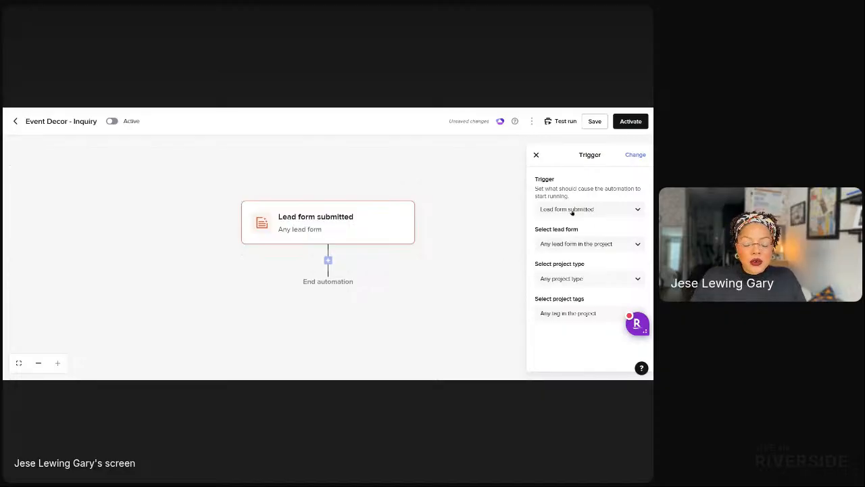
# Limit the trigger to the specific lead form 'LuxeGiving Free Calendar Audit'.
pyautogui.click(574, 245)
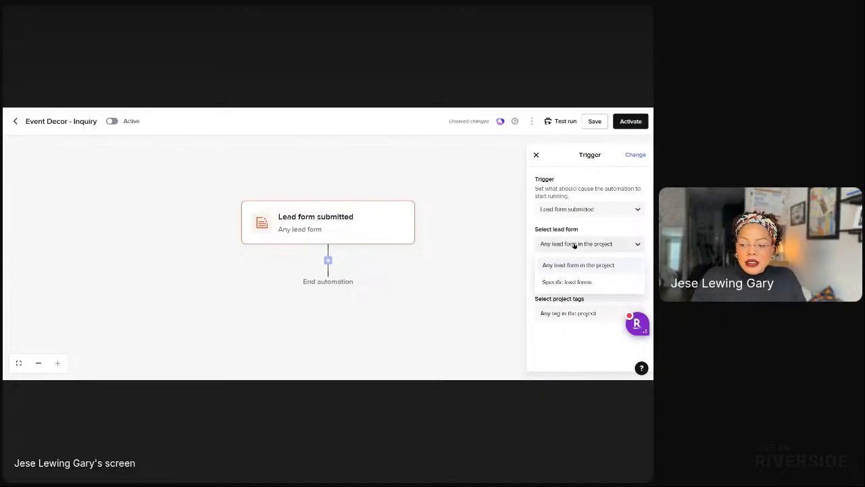
pyautogui.click(566, 283)
pyautogui.click(566, 267)
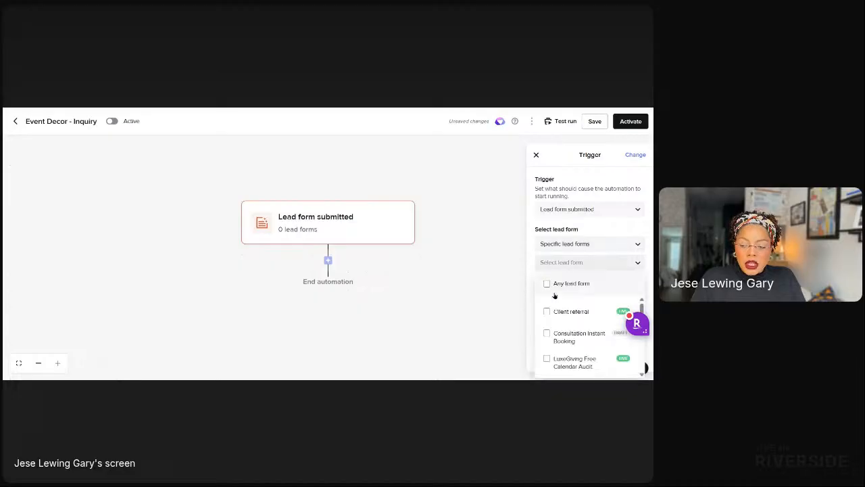
pyautogui.scroll(-4, 554, 298)
pyautogui.scroll(1, 555, 332)
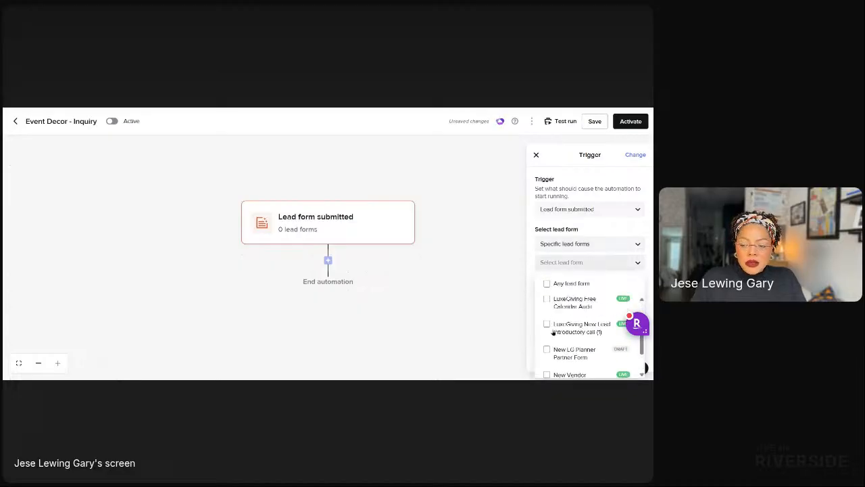
pyautogui.scroll(2, 553, 331)
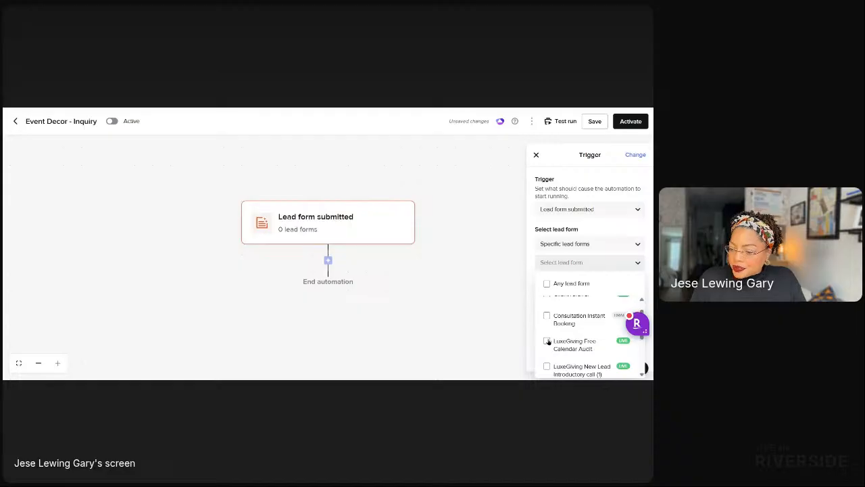
pyautogui.click(547, 340)
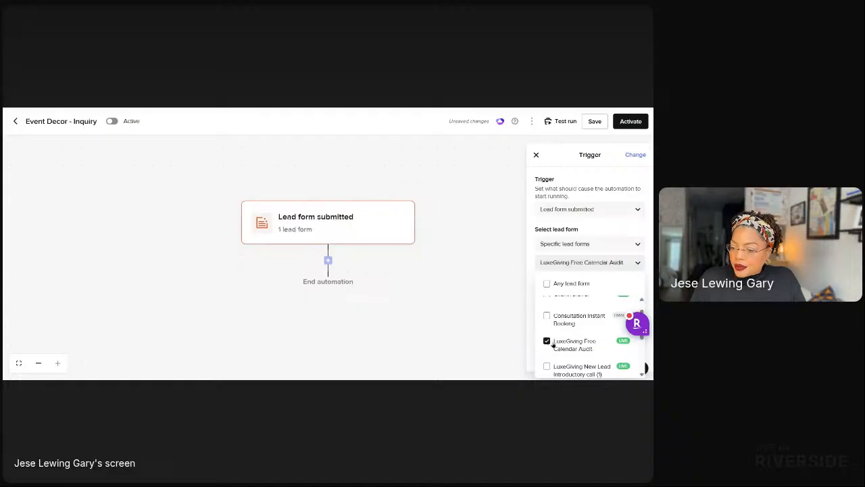
pyautogui.click(594, 231)
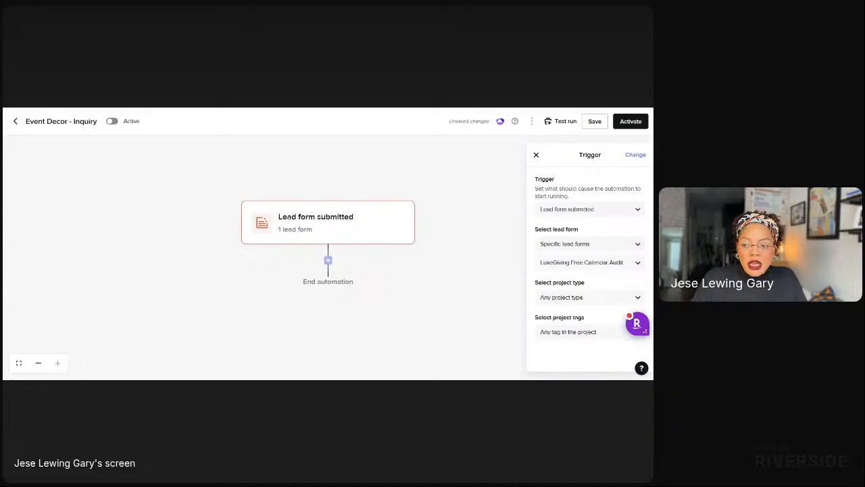
# Restrict the trigger's project type to Community VIP Day, leaving Consulting Services unticked.
pyautogui.click(562, 299)
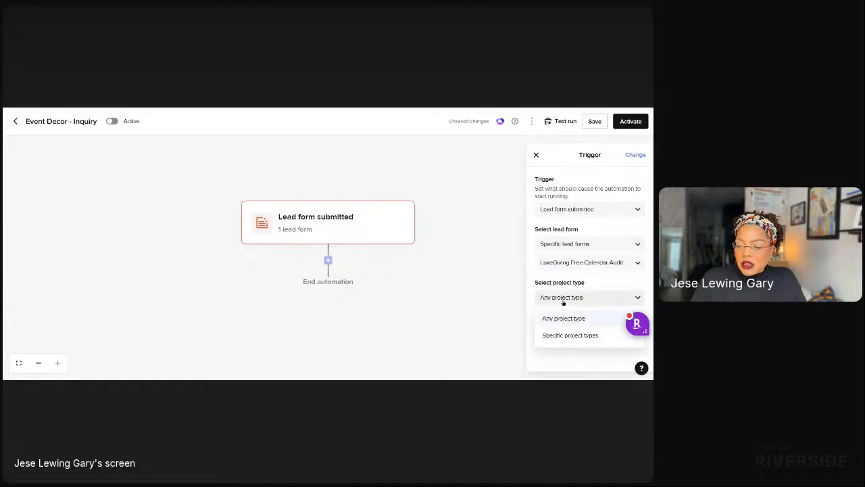
pyautogui.click(561, 337)
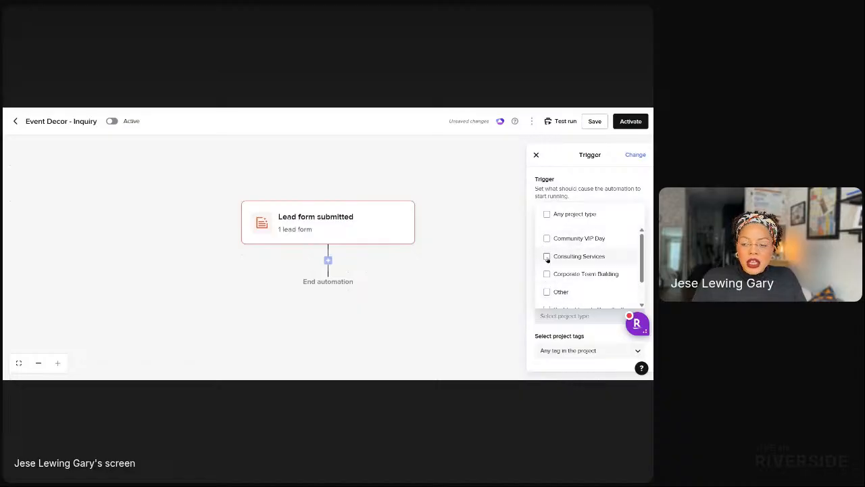
pyautogui.click(547, 257)
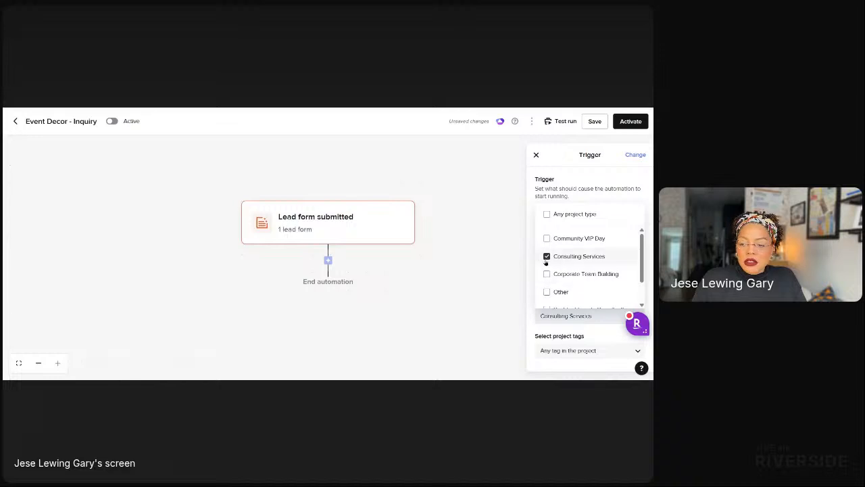
pyautogui.click(547, 257)
pyautogui.click(547, 238)
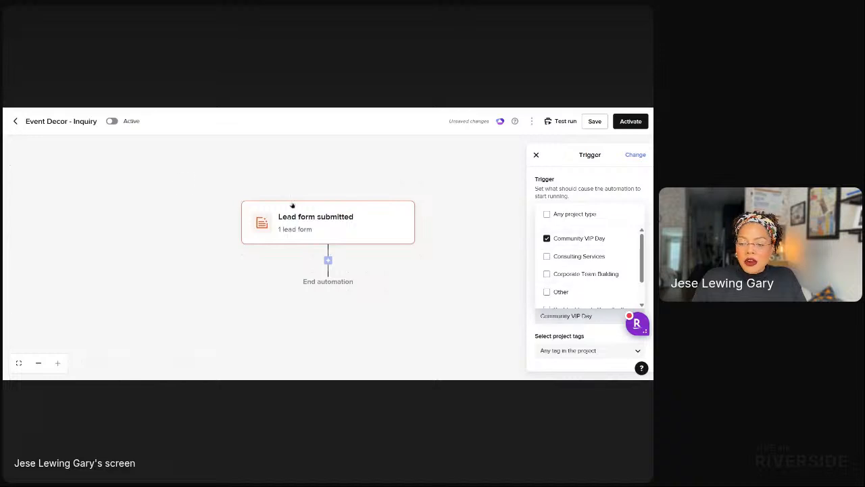
# Change the title 'Event Decor' to 'Test VIP' and close the trigger settings panel.
pyautogui.tripleClick(67, 125)
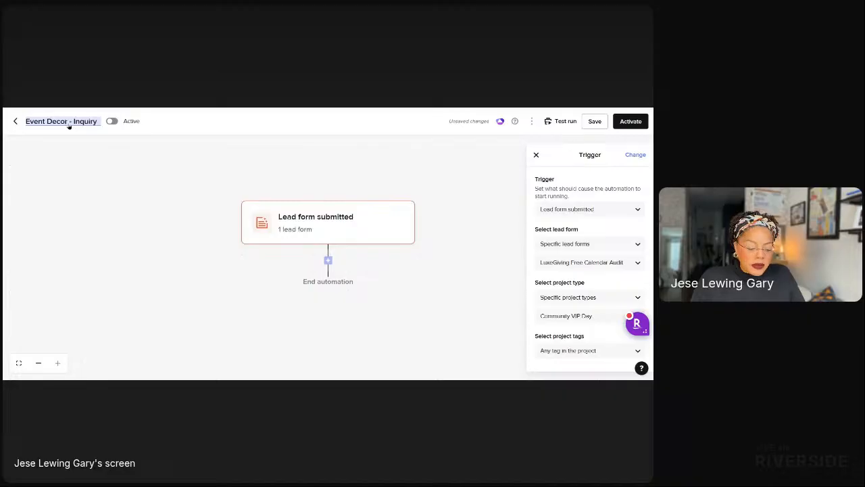
pyautogui.doubleClick(66, 123)
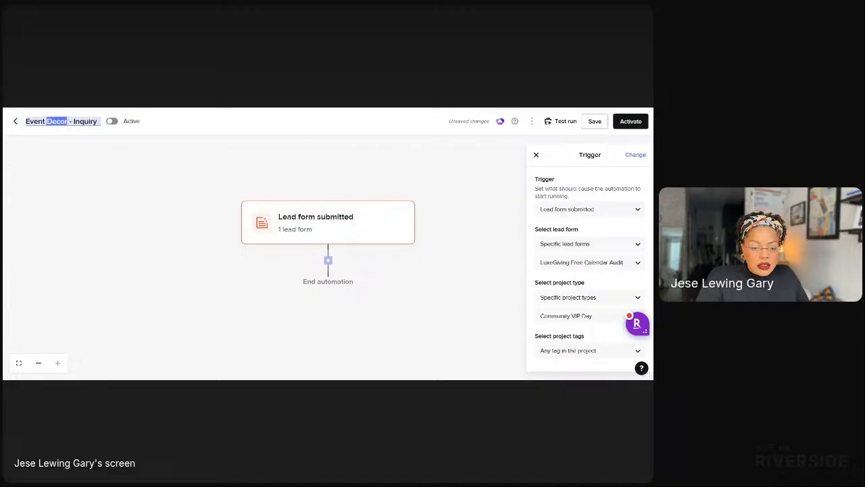
pyautogui.hotkey('alt', 'shift', 'Left')
pyautogui.write('Te')
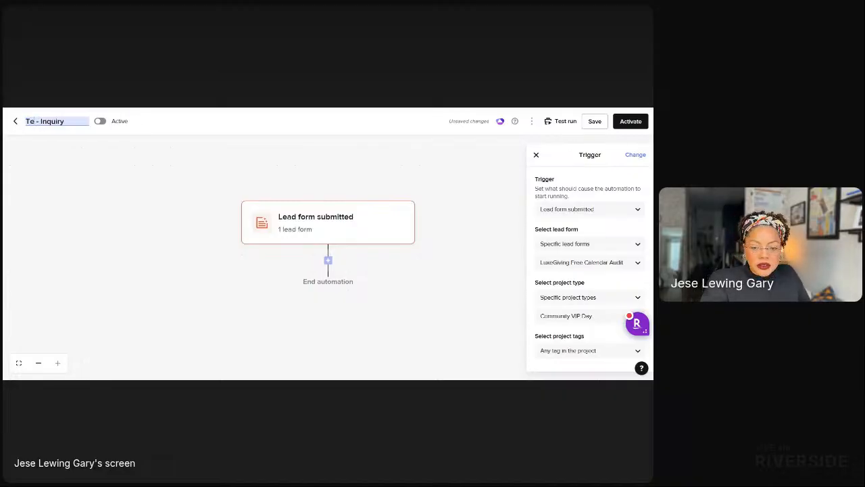
pyautogui.write('st VIP')
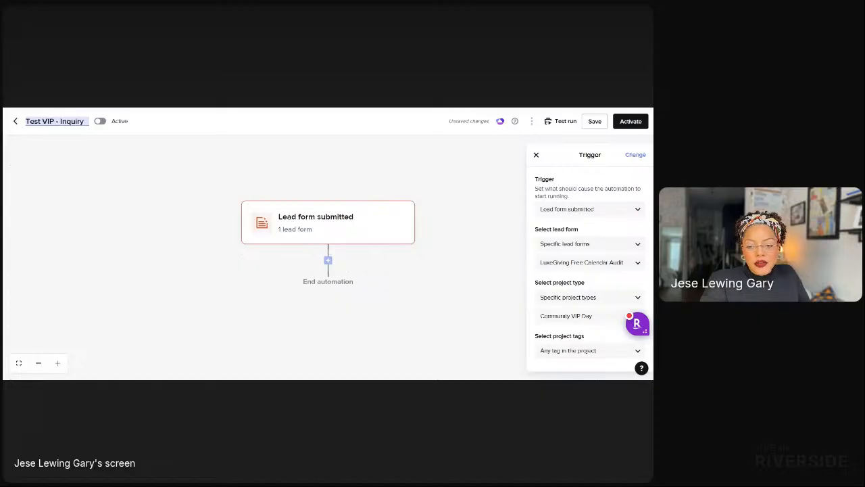
pyautogui.click(440, 275)
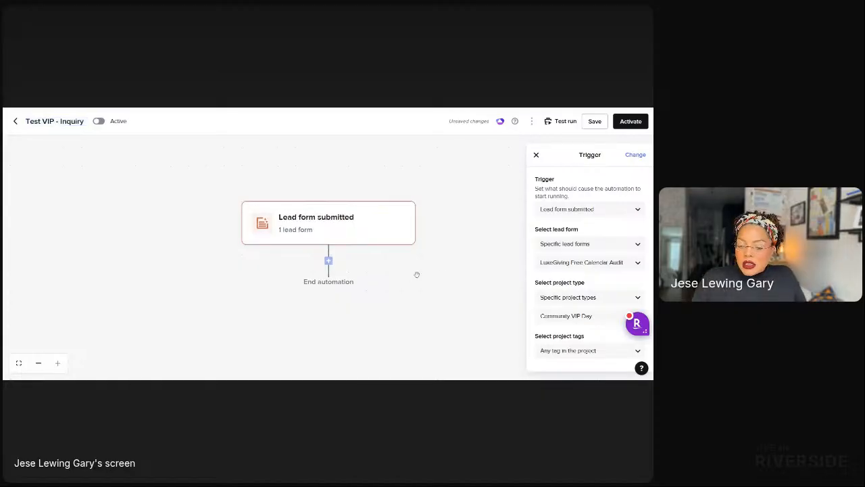
pyautogui.click(457, 288)
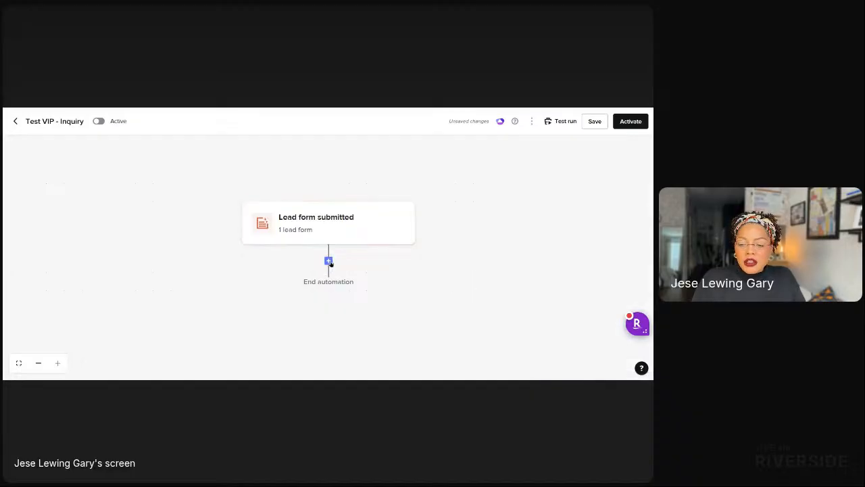
# Insert a Send email action step directly below the lead-form trigger.
pyautogui.click(330, 262)
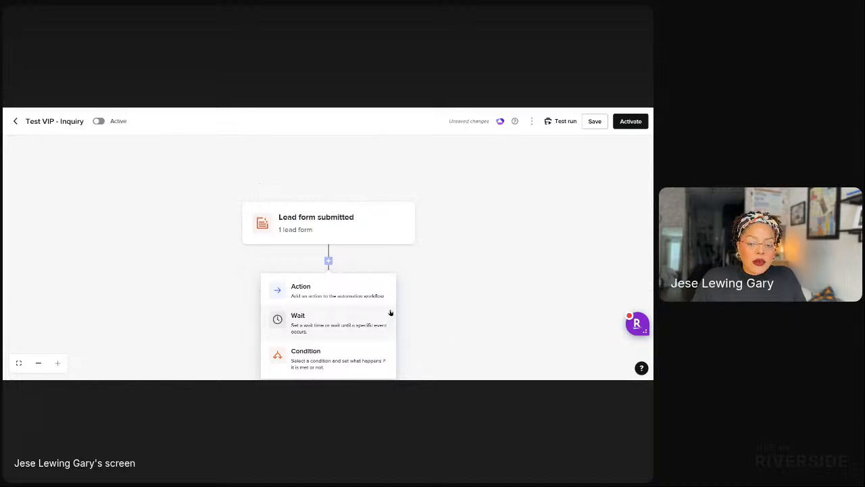
pyautogui.click(345, 292)
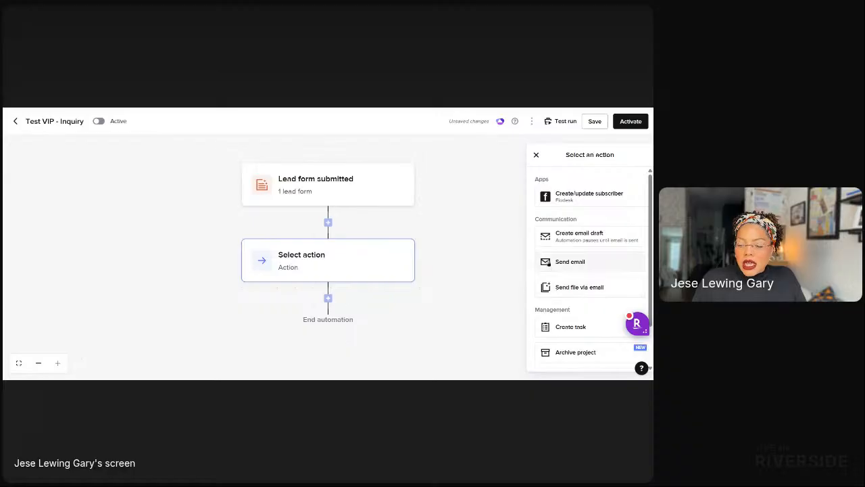
pyautogui.click(556, 262)
# Choose 'Audit - New Lead Email' as the email step's template, then browse the template list.
pyautogui.click(553, 266)
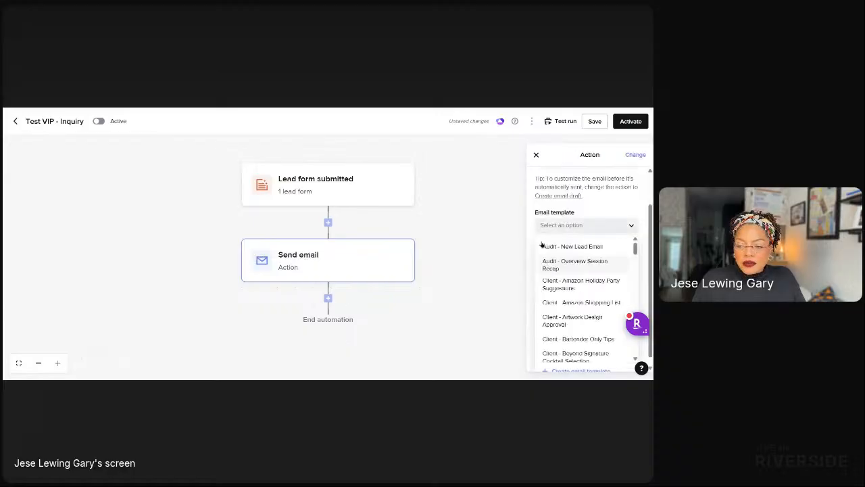
pyautogui.click(549, 247)
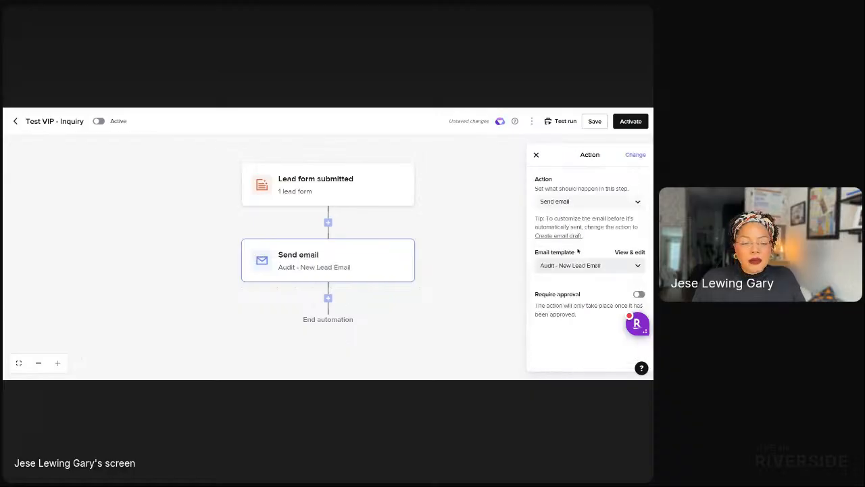
pyautogui.click(572, 264)
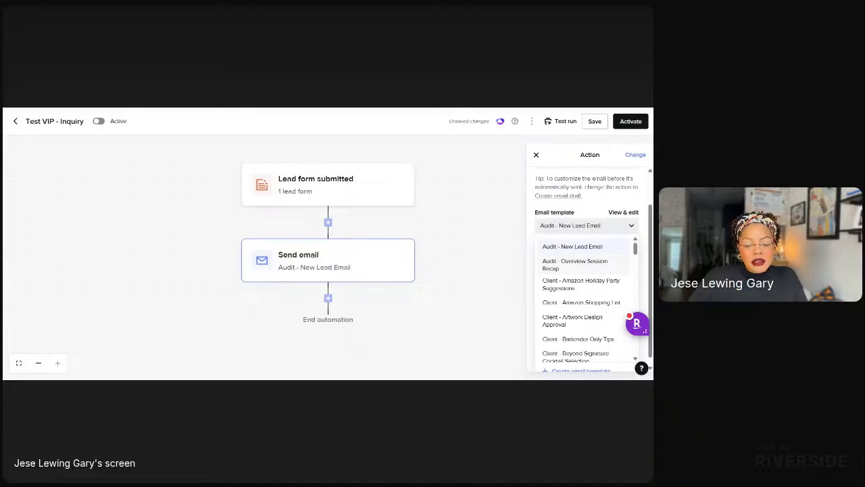
pyautogui.click(573, 249)
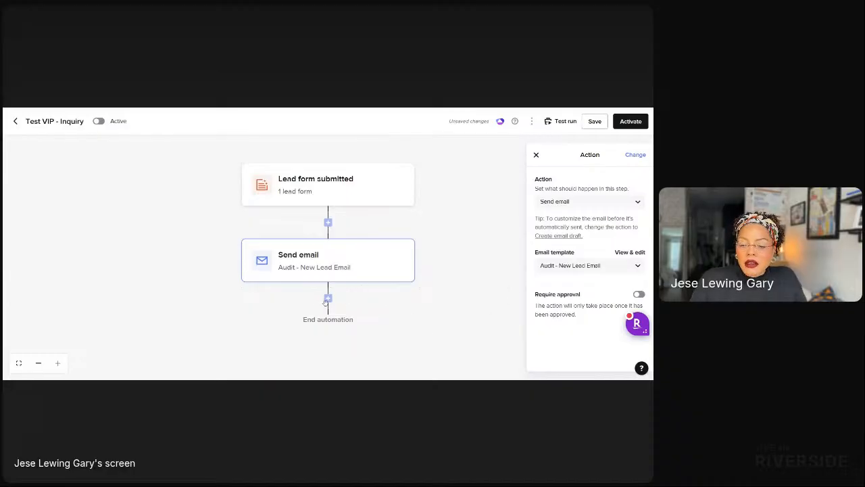
pyautogui.click(607, 269)
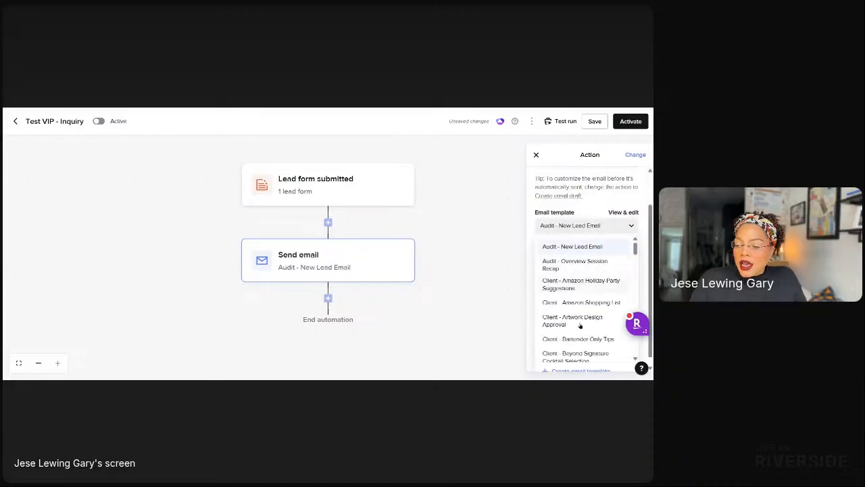
# Create and save a new email template with subject and name 'Test VIP New Lead Email'.
pyautogui.click(561, 373)
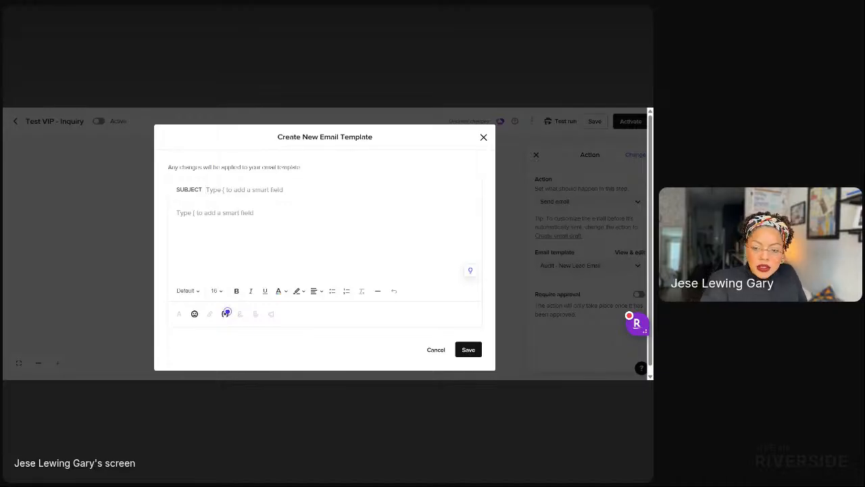
pyautogui.write('Test V')
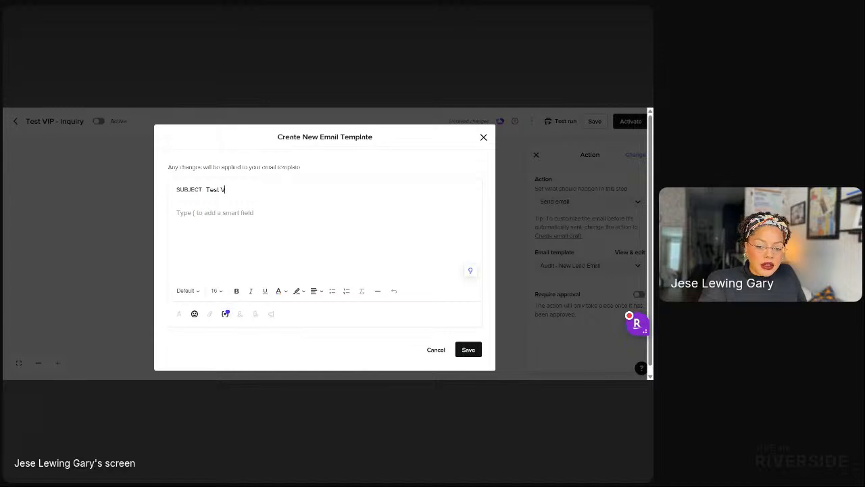
pyautogui.write('IP N')
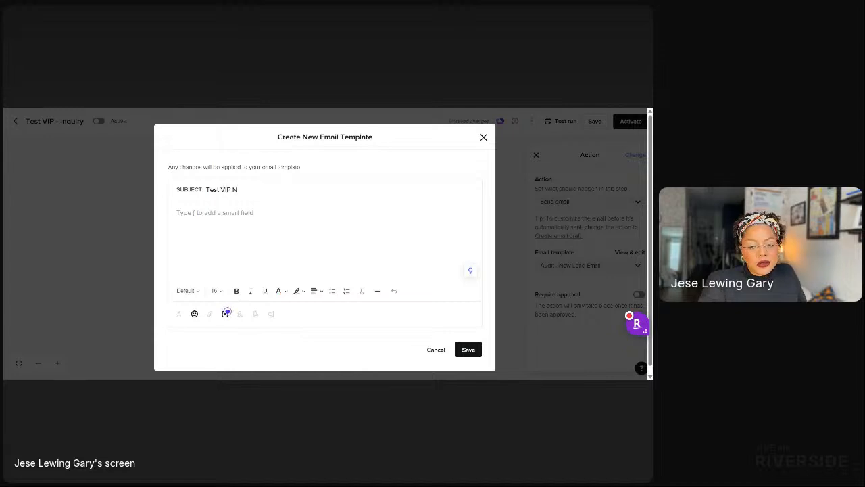
pyautogui.write('ew Lead Email')
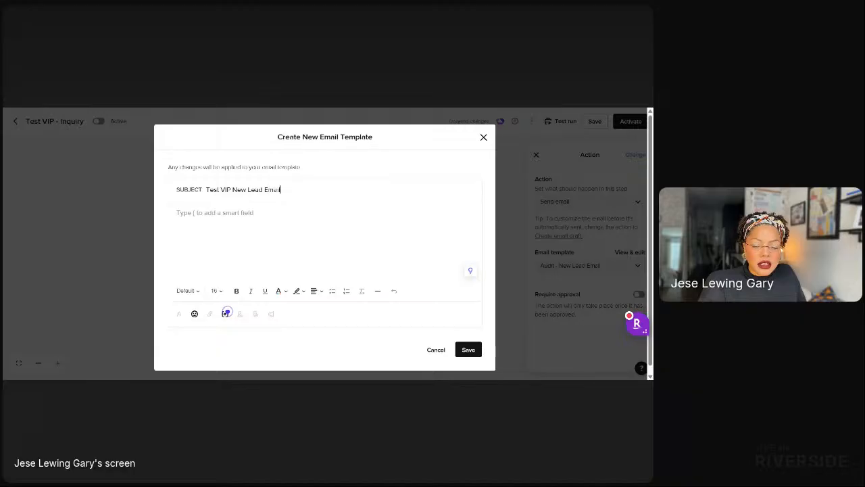
pyautogui.hotkey('ctrl', 'a')
pyautogui.hotkey('ctrl', 'c')
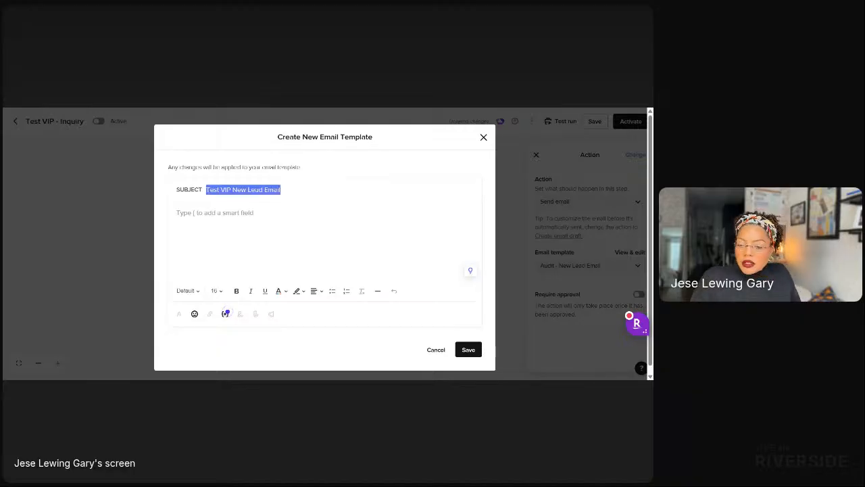
pyautogui.click(320, 223)
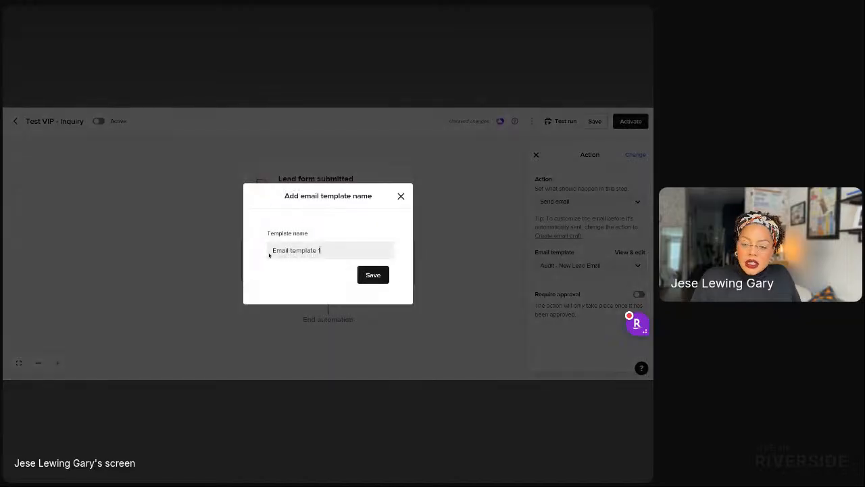
pyautogui.hotkey('ctrl', 'a')
pyautogui.click(292, 249)
pyautogui.write('a')
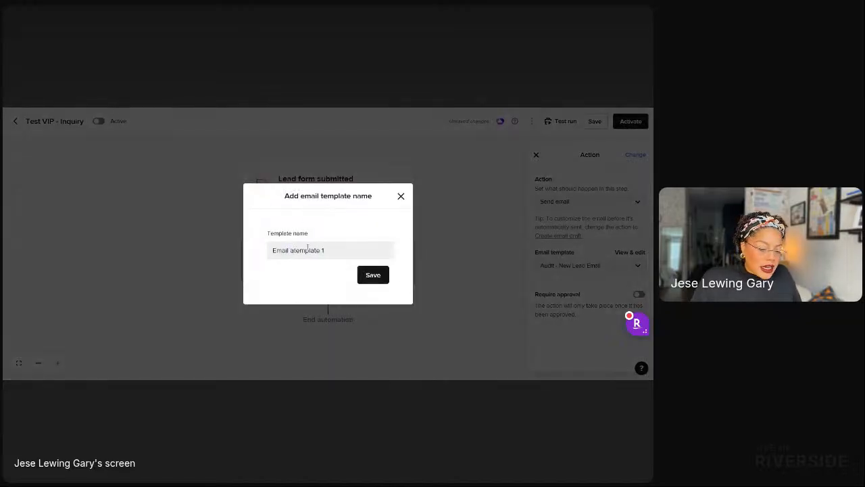
pyautogui.hotkey('ctrl', 'a')
pyautogui.hotkey('ctrl', 'v')
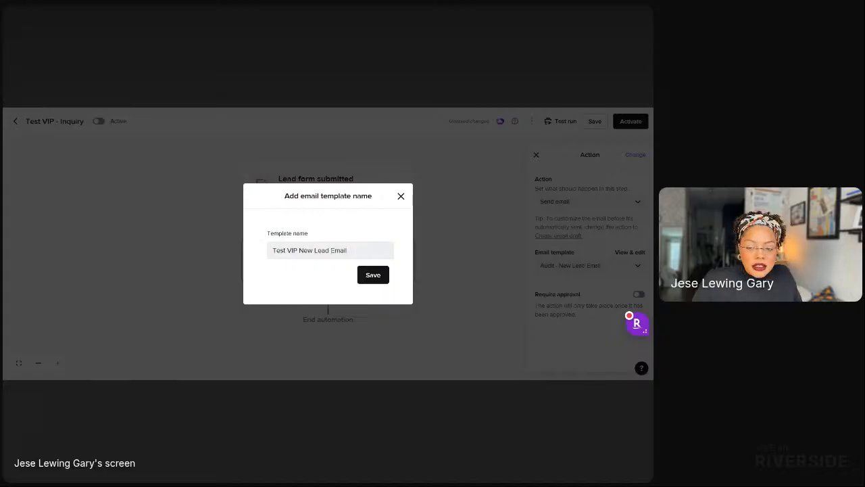
pyautogui.click(369, 275)
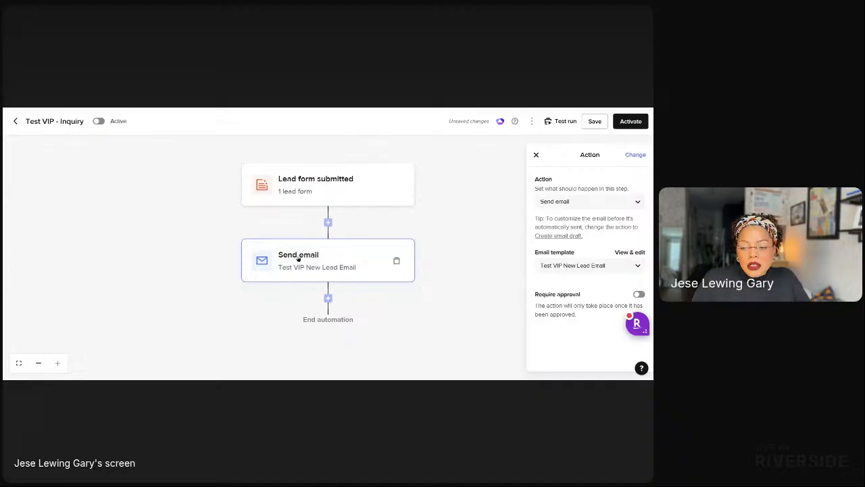
# Switch the step to send a file via email using the 'Welcome Brochure' file template.
pyautogui.click(580, 204)
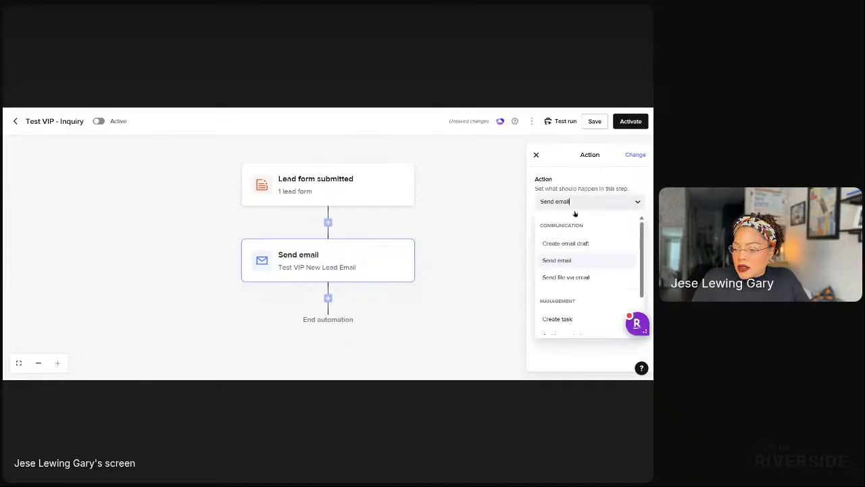
pyautogui.click(574, 280)
pyautogui.click(556, 233)
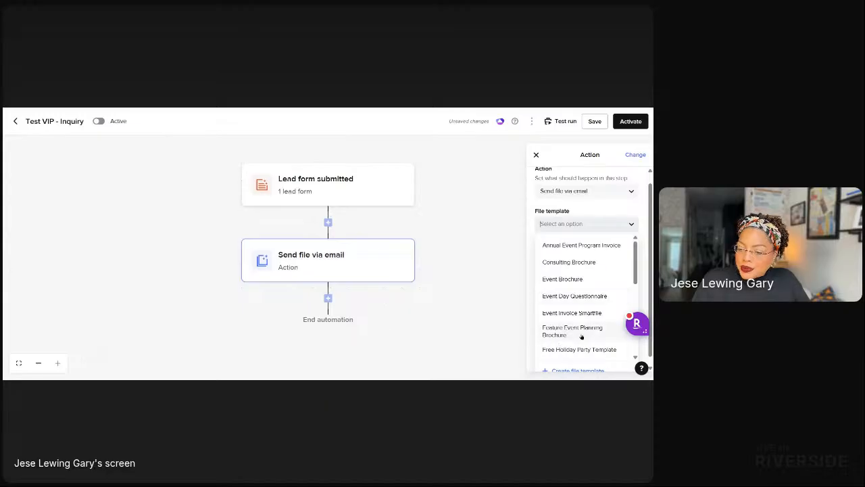
pyautogui.scroll(-1, 582, 338)
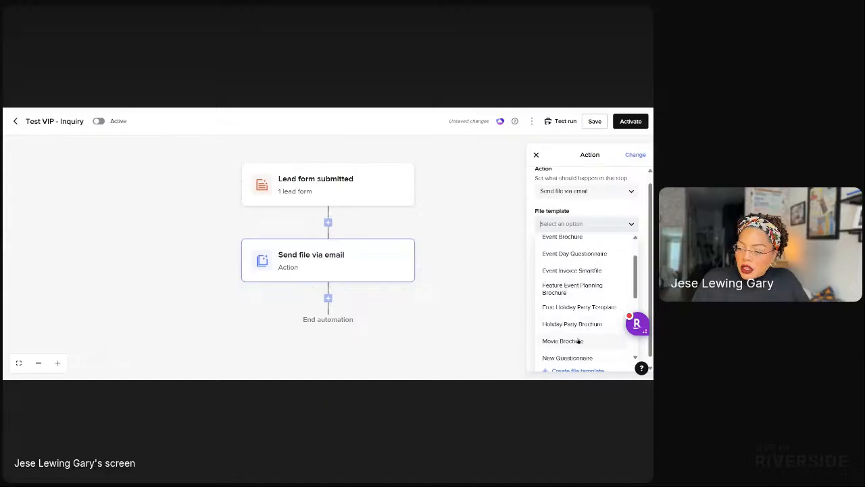
pyautogui.scroll(-1, 576, 351)
pyautogui.scroll(-1, 575, 351)
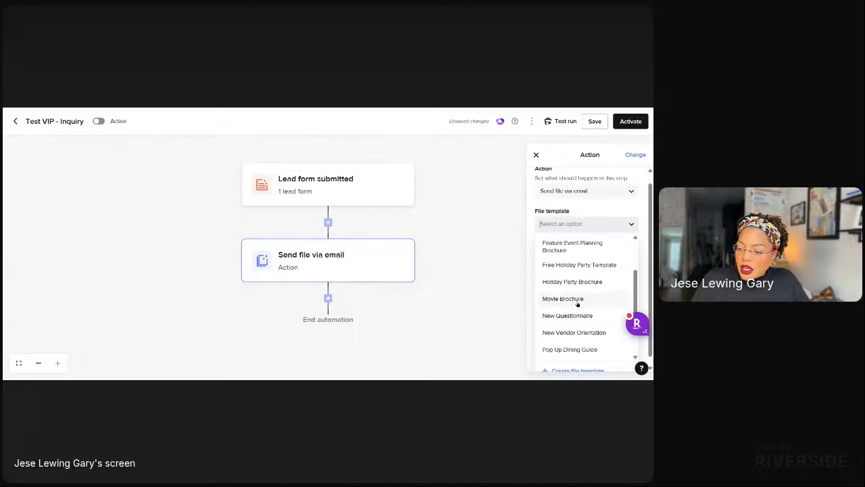
pyautogui.scroll(-1, 581, 328)
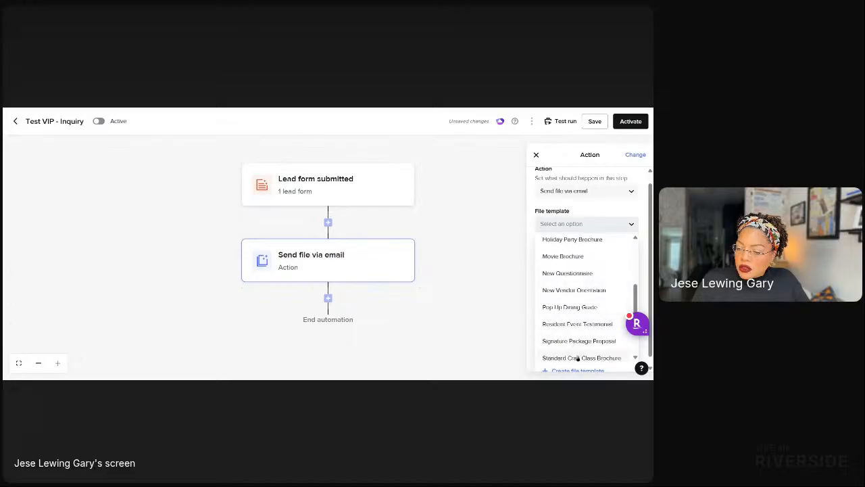
pyautogui.scroll(-2, 574, 346)
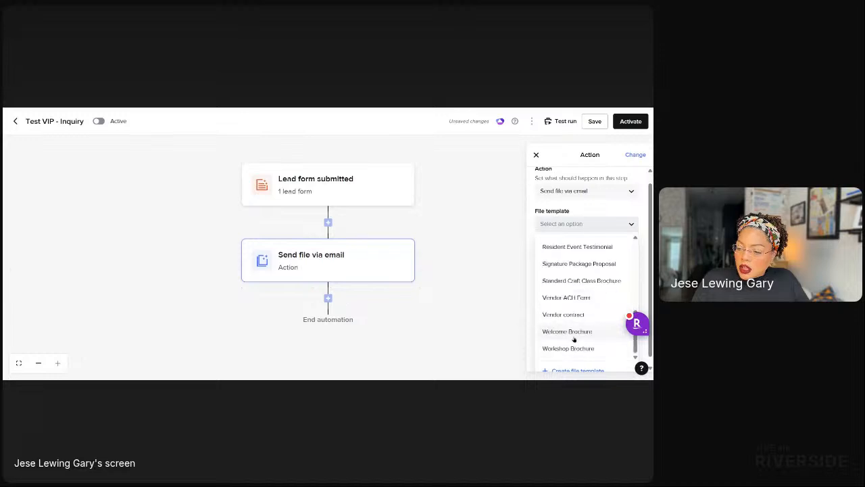
pyautogui.click(572, 334)
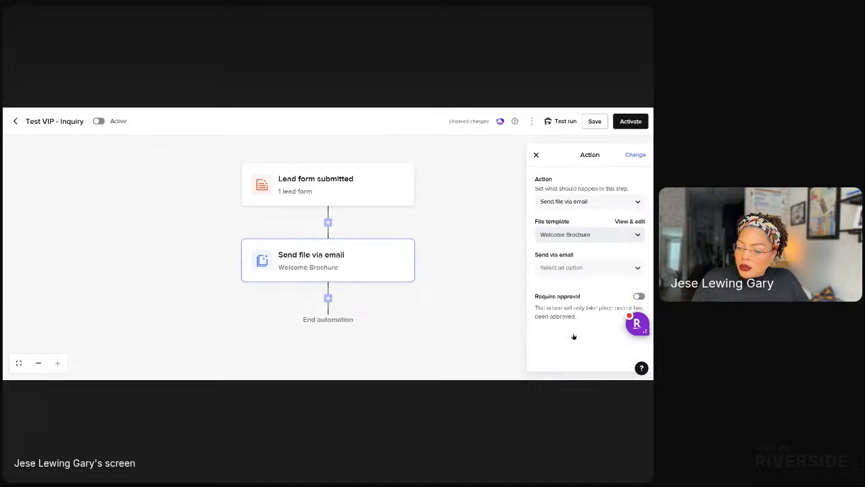
# Deliver the file with the 'Test VIP New Lead Email' email template.
pyautogui.click(549, 267)
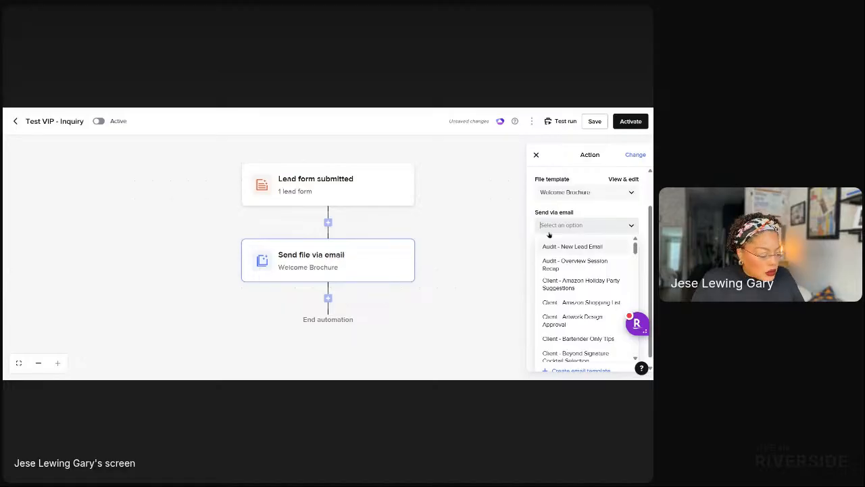
pyautogui.write('test')
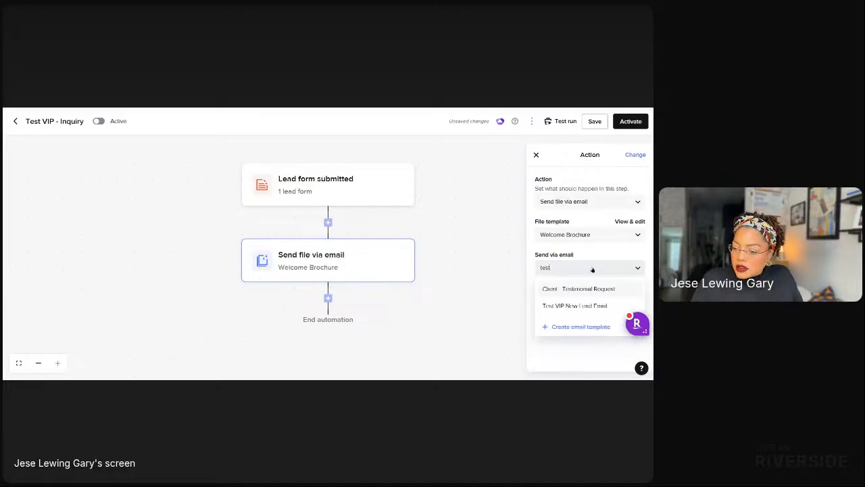
pyautogui.click(569, 307)
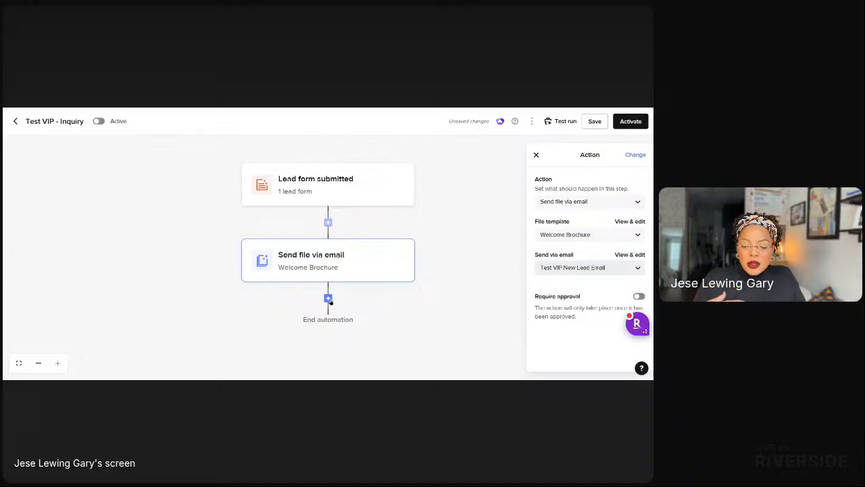
# Add a Move pipeline stage action after the brochure email, with Meeting as the destination stage.
pyautogui.click(328, 297)
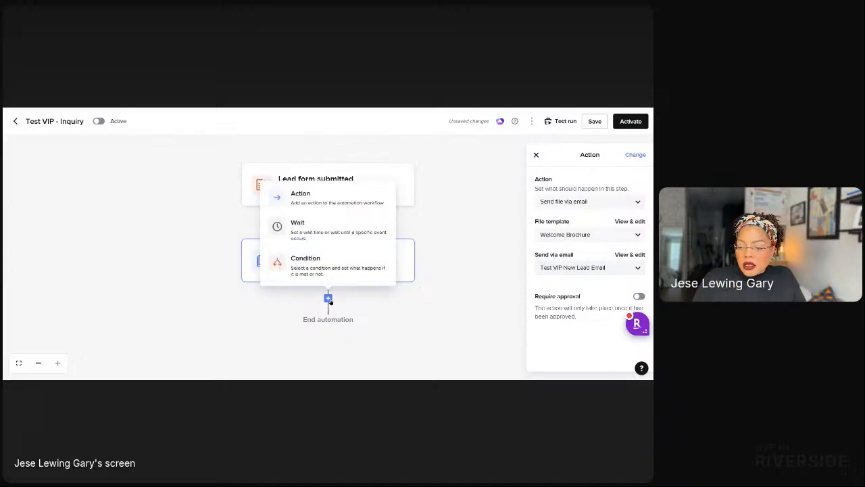
pyautogui.click(320, 198)
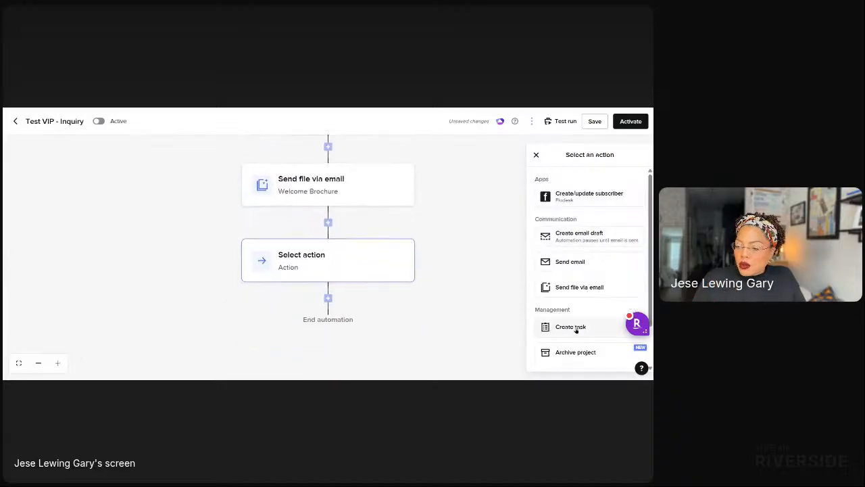
pyautogui.scroll(-1, 565, 334)
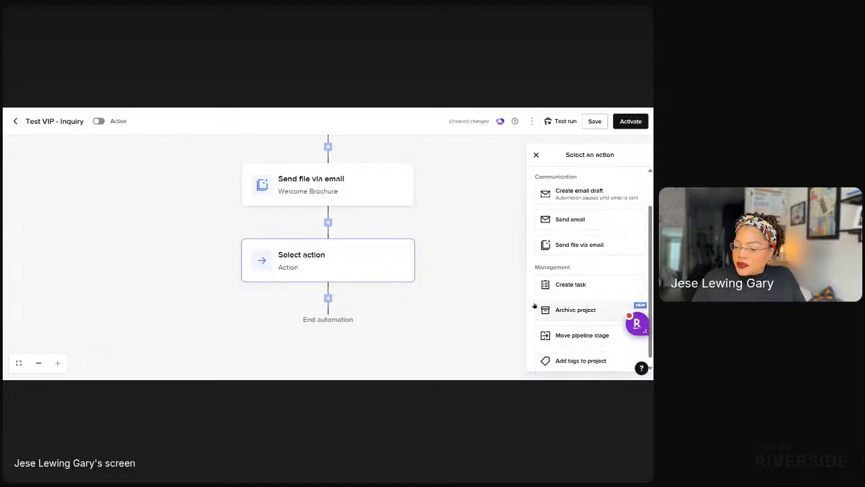
pyautogui.click(396, 260)
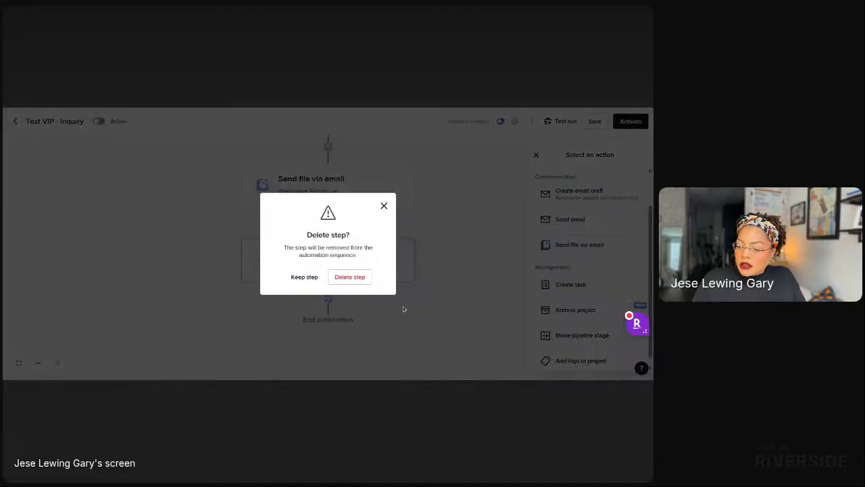
pyautogui.click(384, 206)
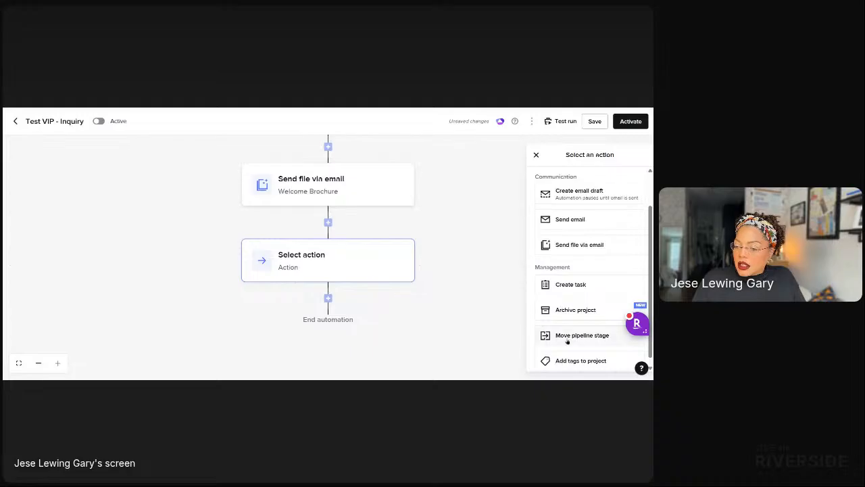
pyautogui.click(566, 338)
pyautogui.click(561, 236)
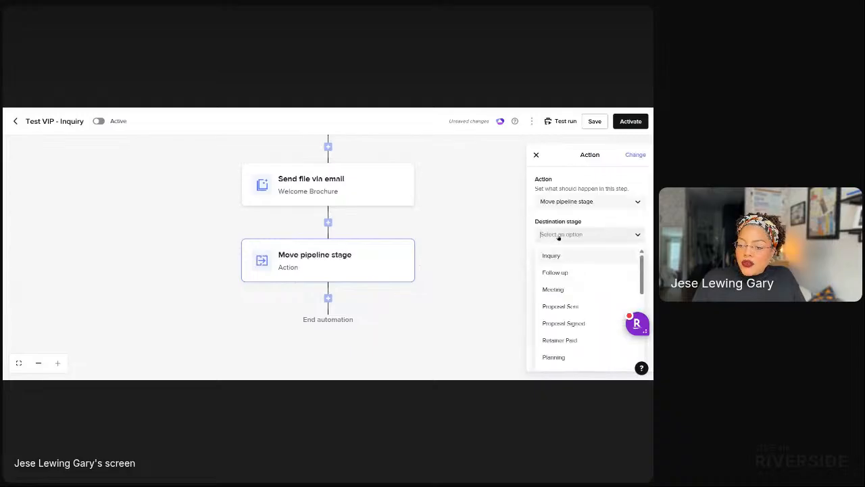
pyautogui.click(559, 292)
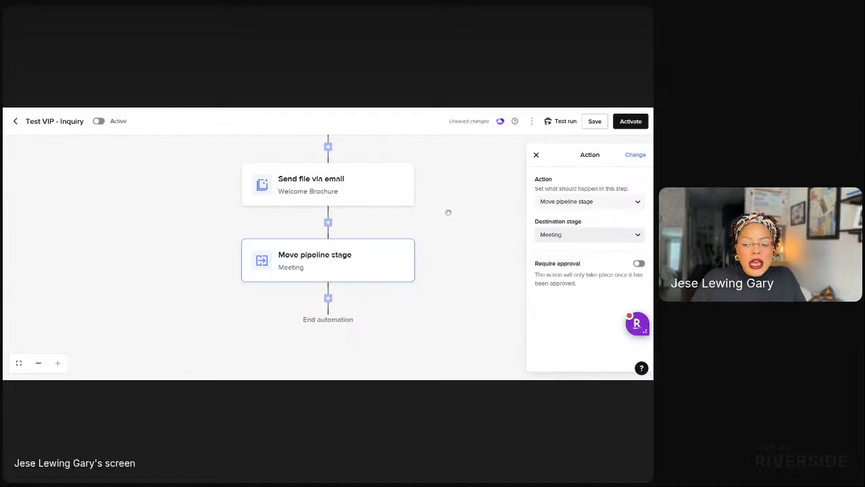
pyautogui.moveTo(448, 210); pyautogui.dragTo(440, 287)
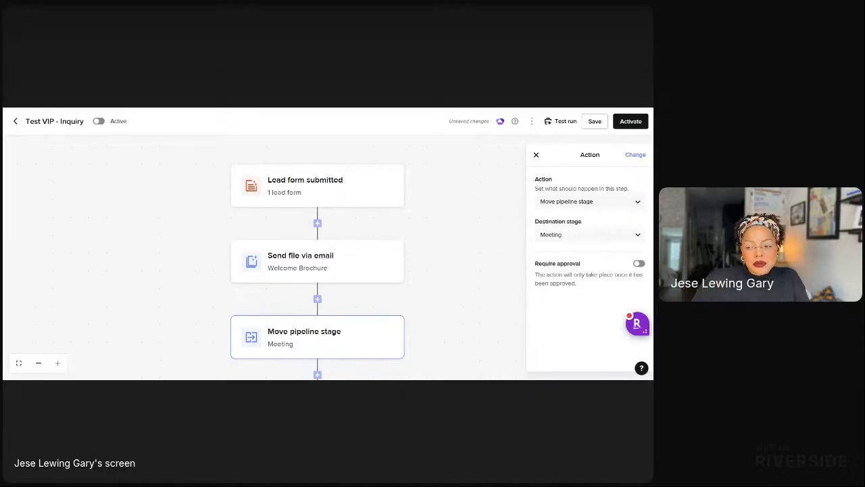
# Replace 'Inquiry' with 'Consultation' in the automation title.
pyautogui.click(58, 121)
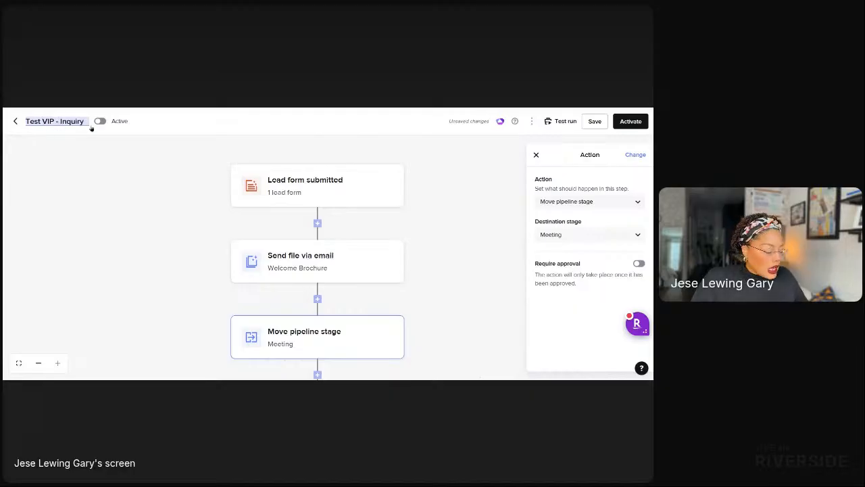
pyautogui.doubleClick(73, 121)
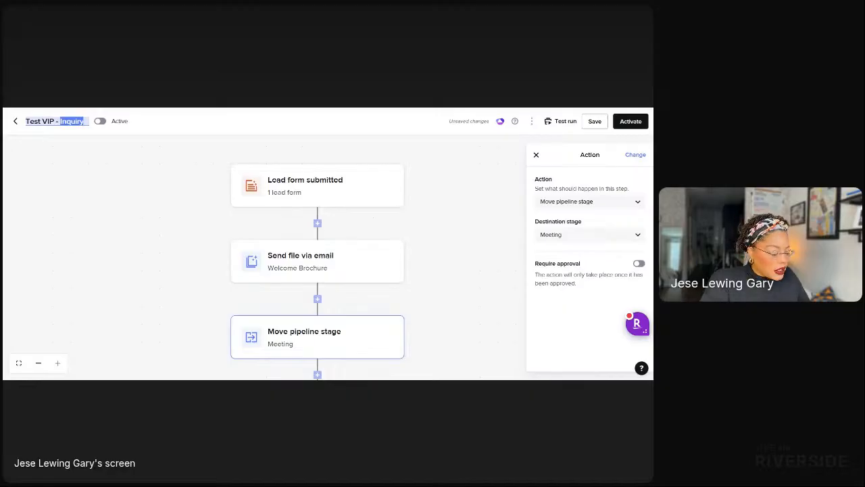
pyautogui.write('Consul')
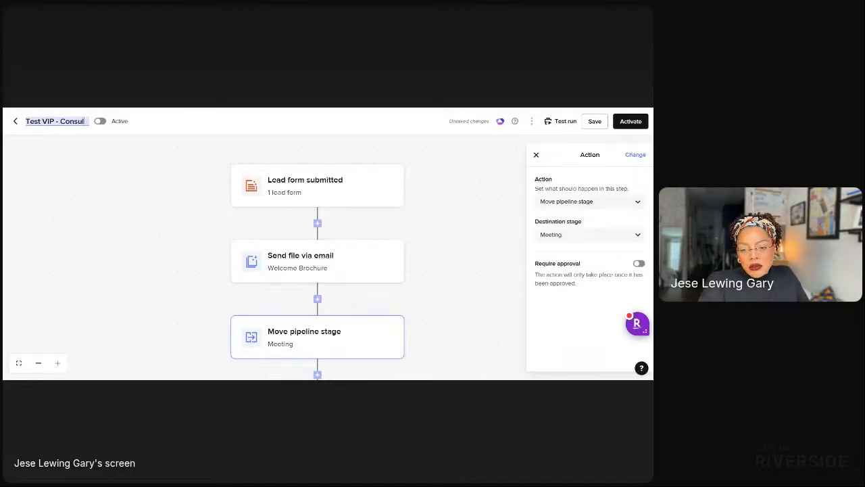
pyautogui.write('tation')
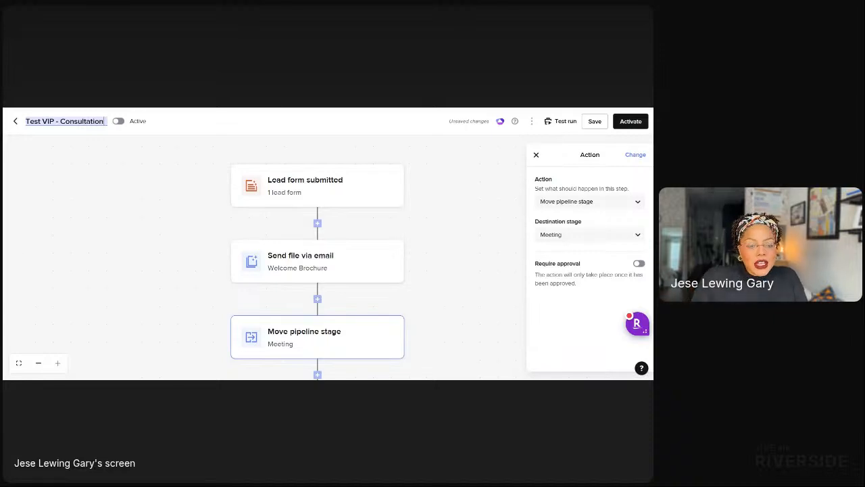
pyautogui.click(108, 152)
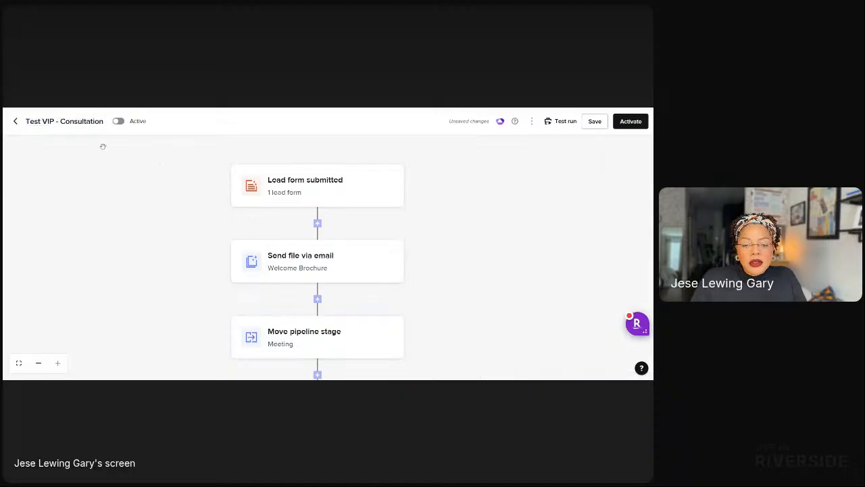
# Change the automation's trigger to Session ends.
pyautogui.click(307, 191)
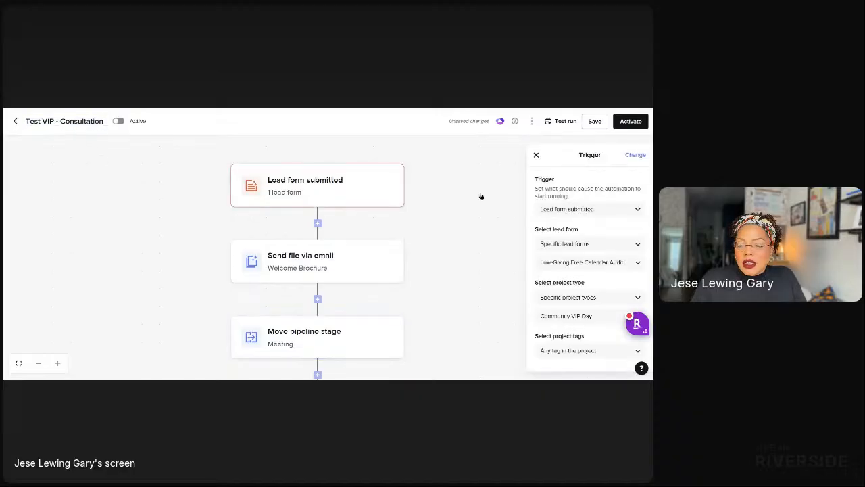
pyautogui.click(634, 155)
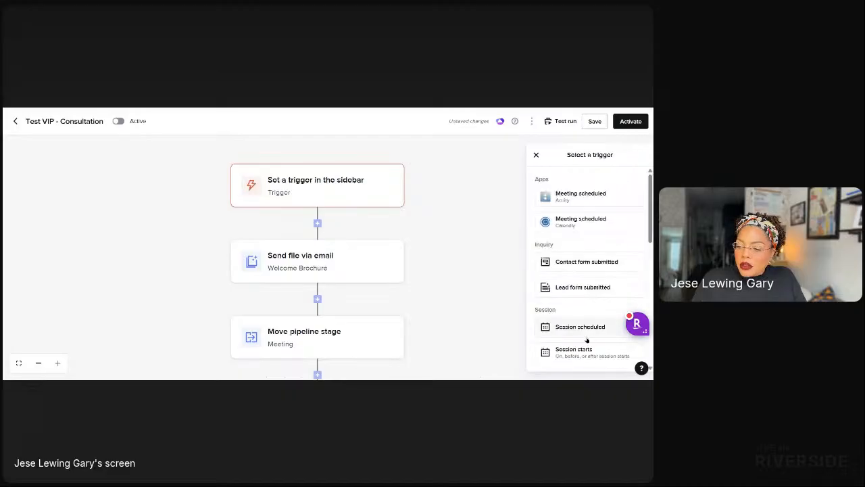
pyautogui.scroll(-1, 586, 356)
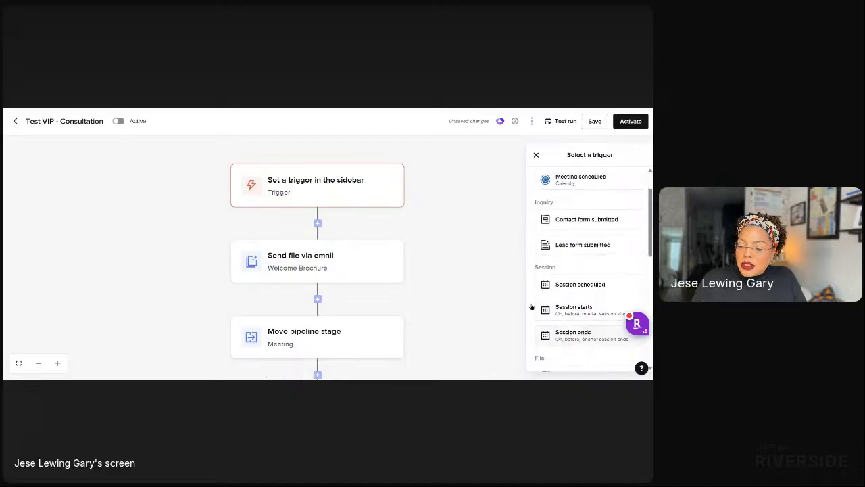
pyautogui.click(587, 335)
# Limit the trigger to 30 Min Consultation and Free Calendar Audit sessions, for any project type.
pyautogui.click(613, 275)
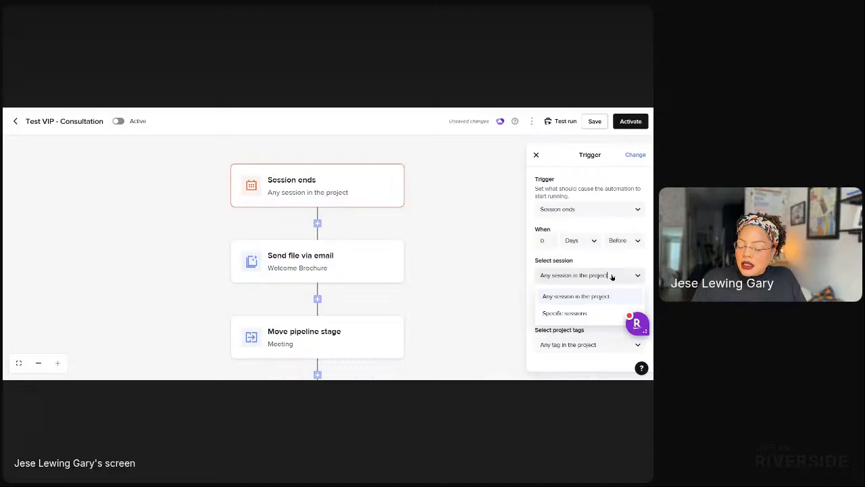
pyautogui.click(581, 313)
pyautogui.click(573, 296)
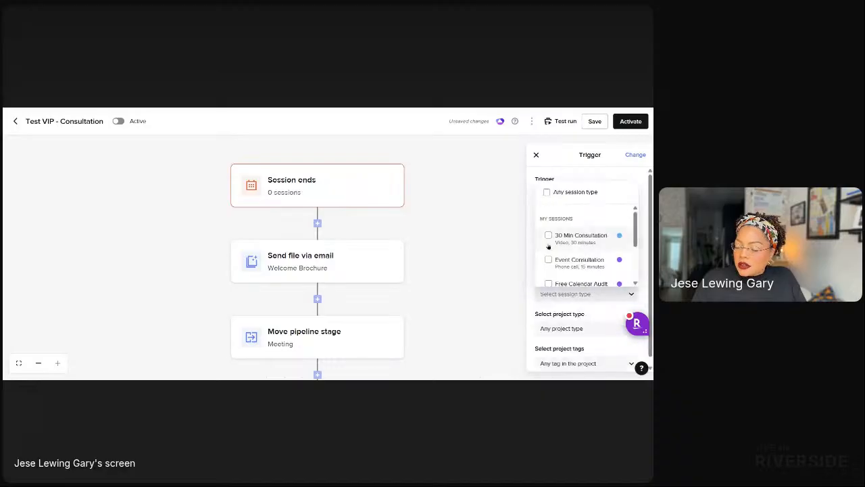
pyautogui.click(548, 283)
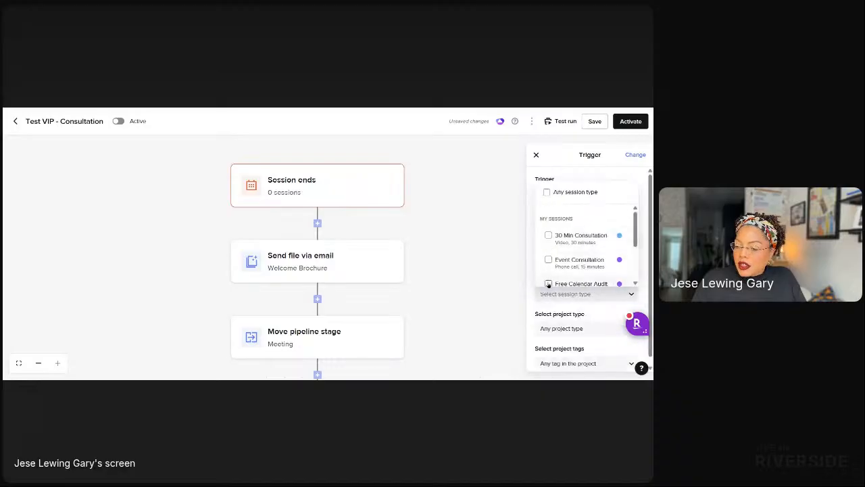
pyautogui.scroll(-2, 541, 248)
pyautogui.scroll(2, 542, 243)
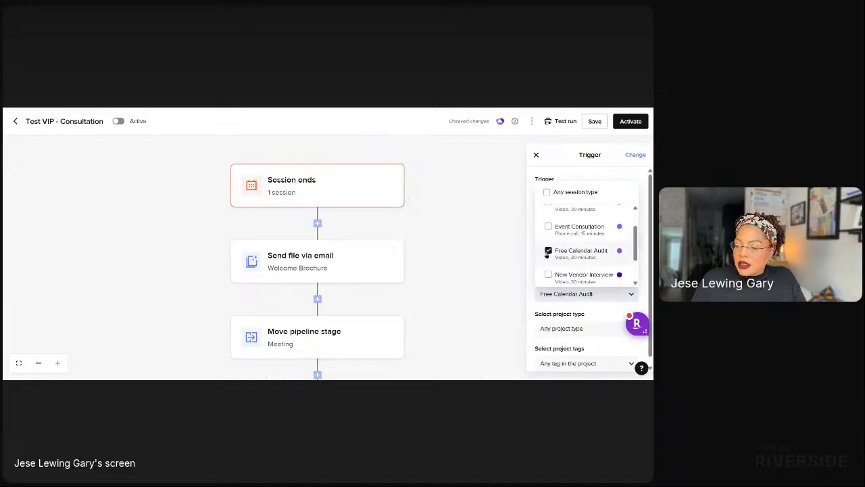
pyautogui.scroll(-3, 544, 250)
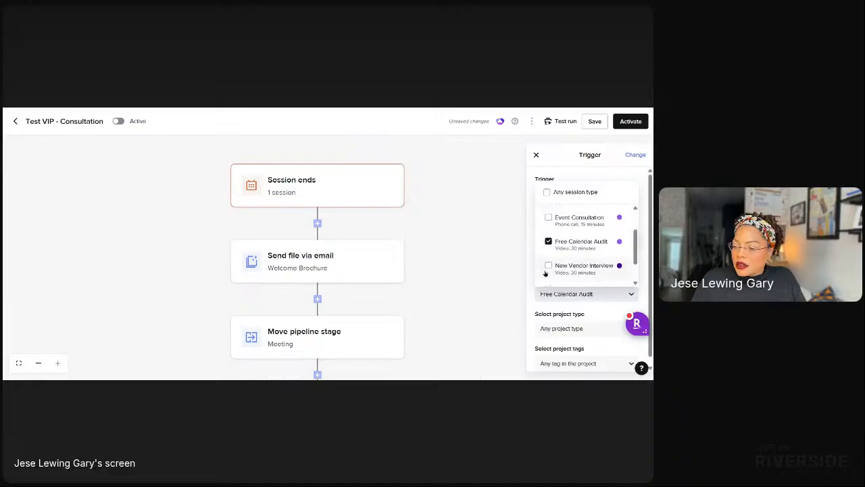
pyautogui.scroll(3, 545, 257)
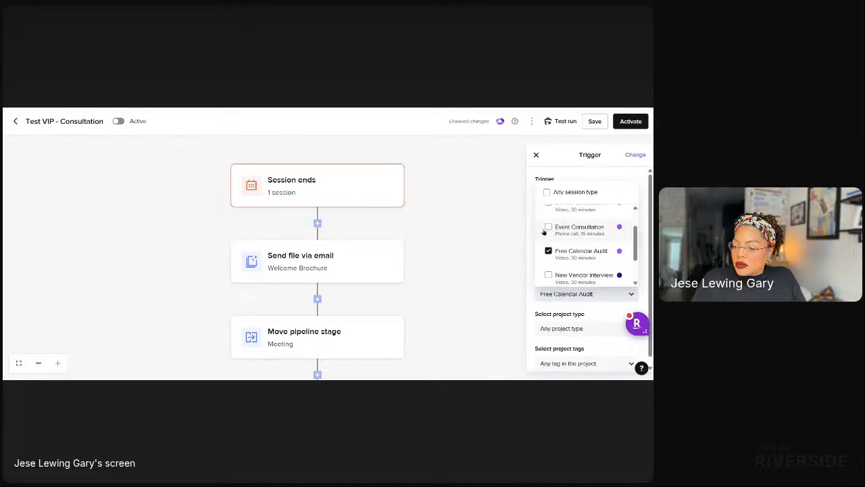
pyautogui.click(548, 237)
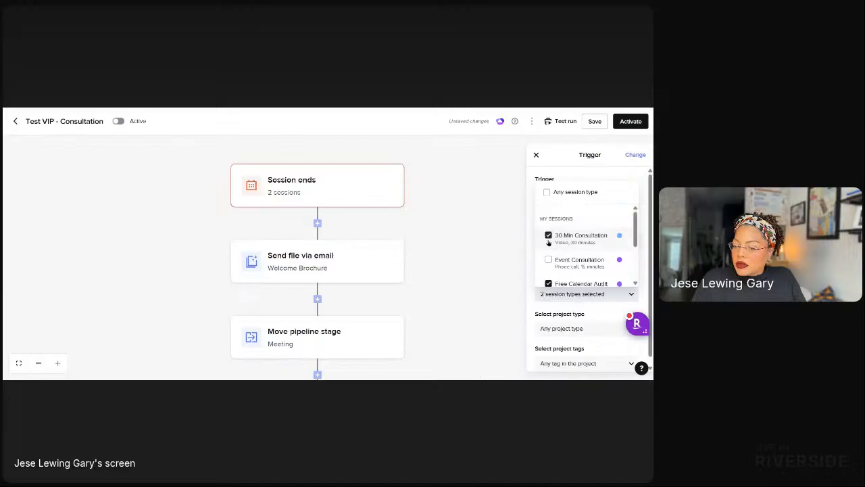
pyautogui.click(549, 283)
pyautogui.click(548, 283)
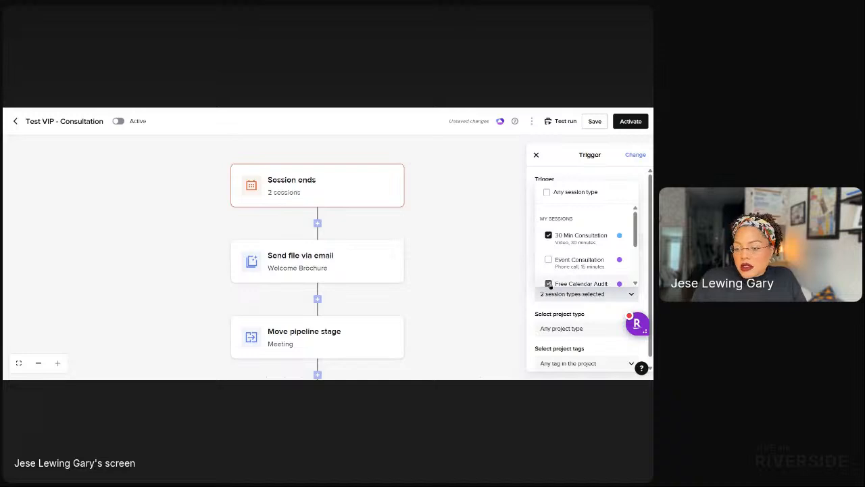
pyautogui.click(540, 328)
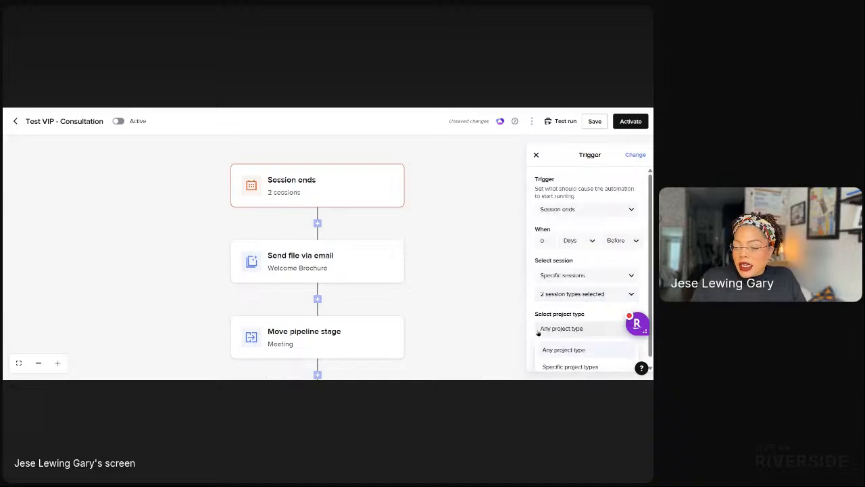
pyautogui.click(563, 341)
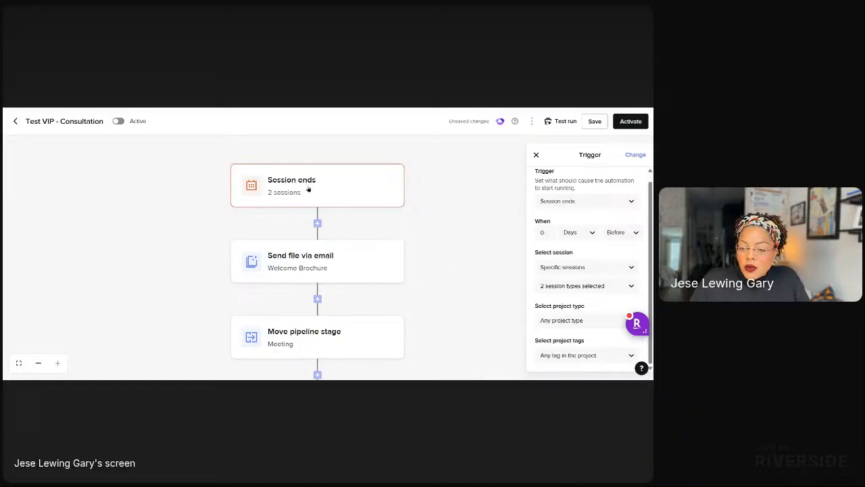
# Turn the Send file via email step into a Create task step titled 'Send proposal to client'.
pyautogui.click(356, 260)
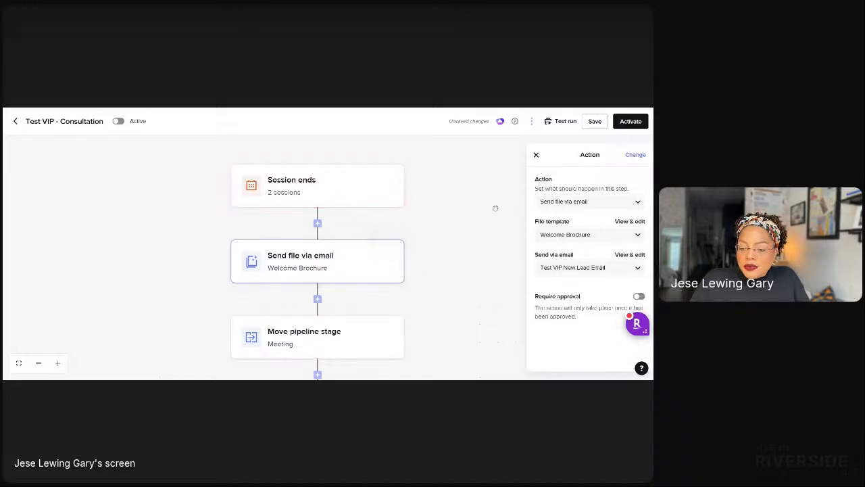
pyautogui.click(596, 207)
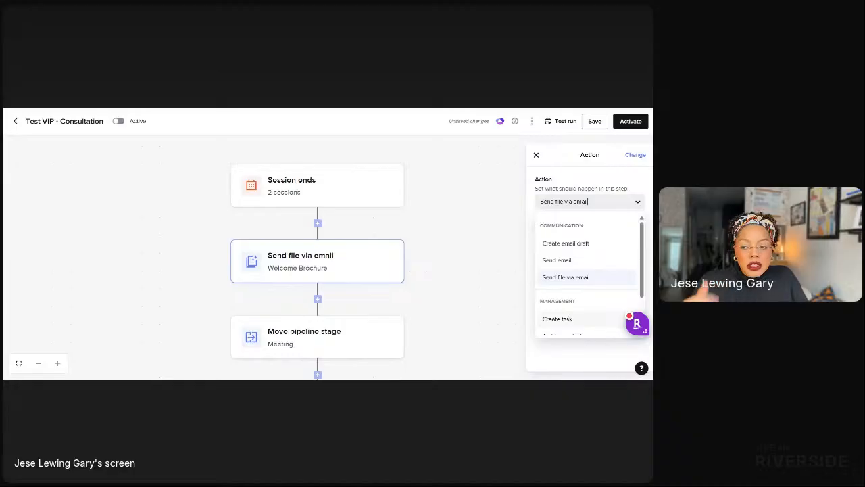
pyautogui.click(565, 318)
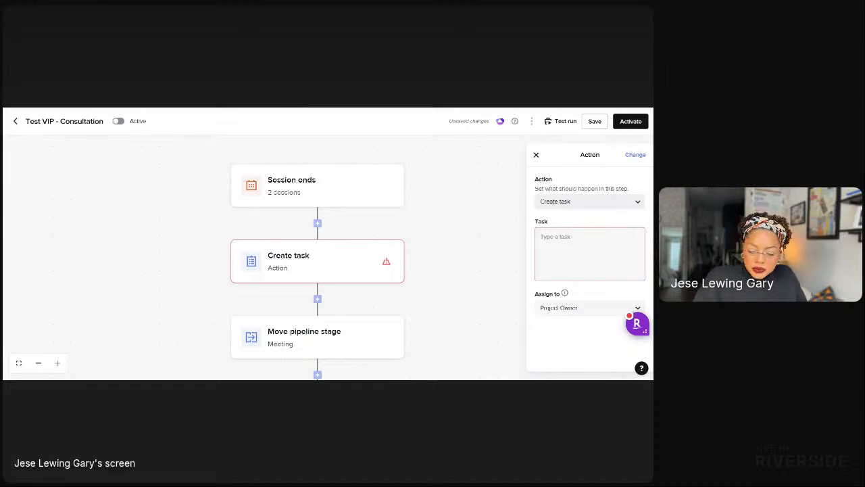
pyautogui.write('Send')
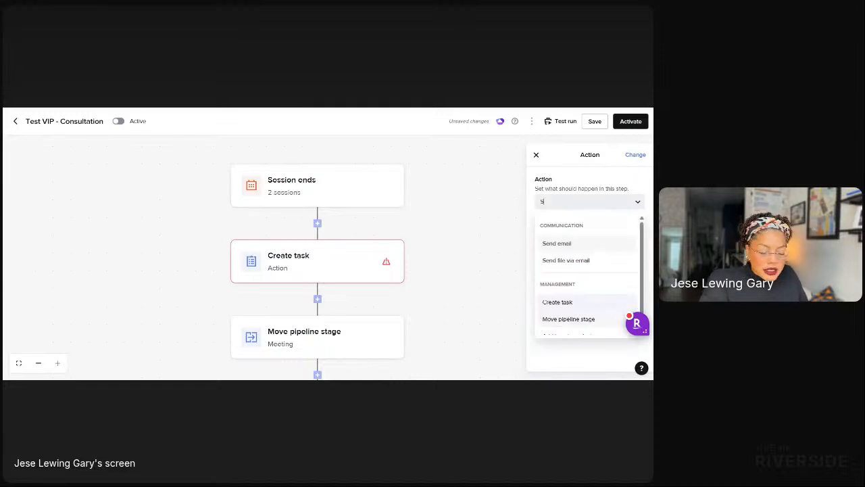
pyautogui.press('BackSpace')
pyautogui.press('BackSpace')
pyautogui.press('BackSpace')
pyautogui.press('BackSpace')
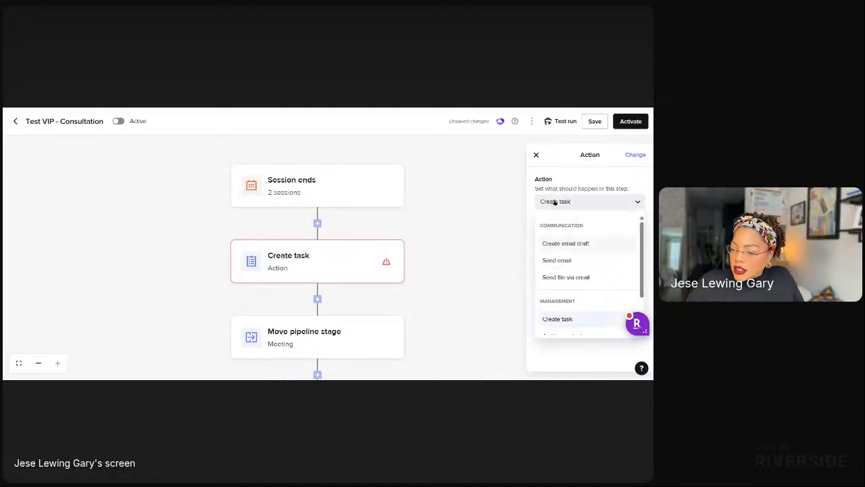
pyautogui.click(559, 318)
pyautogui.click(544, 249)
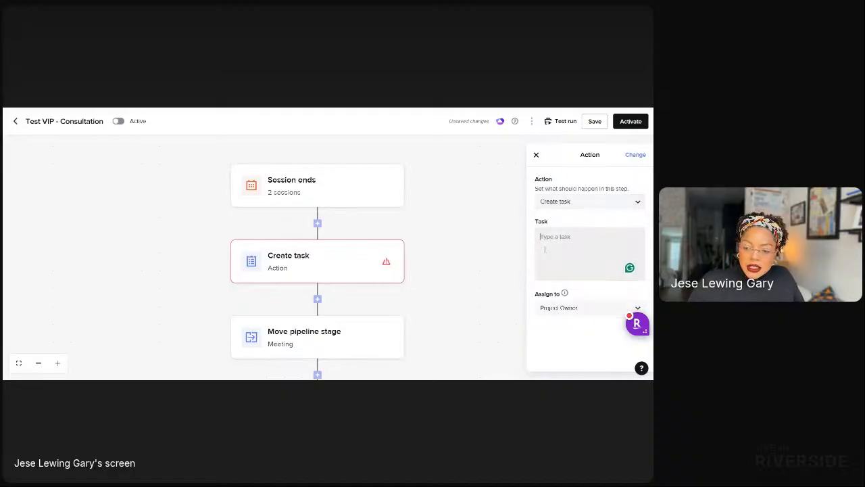
pyautogui.write('Send pr')
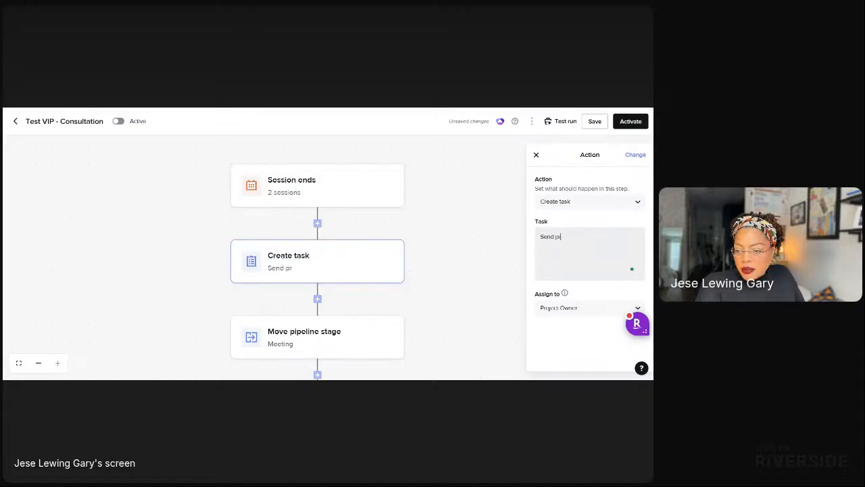
pyautogui.write('oposal to client')
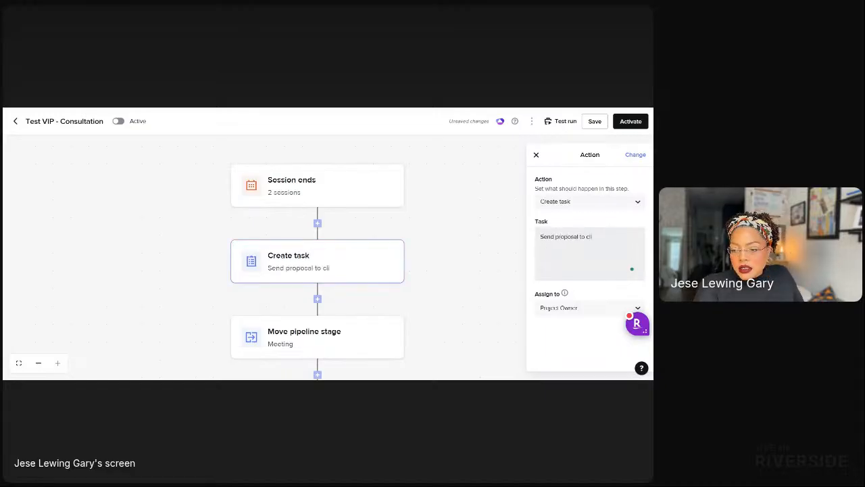
pyautogui.click(447, 298)
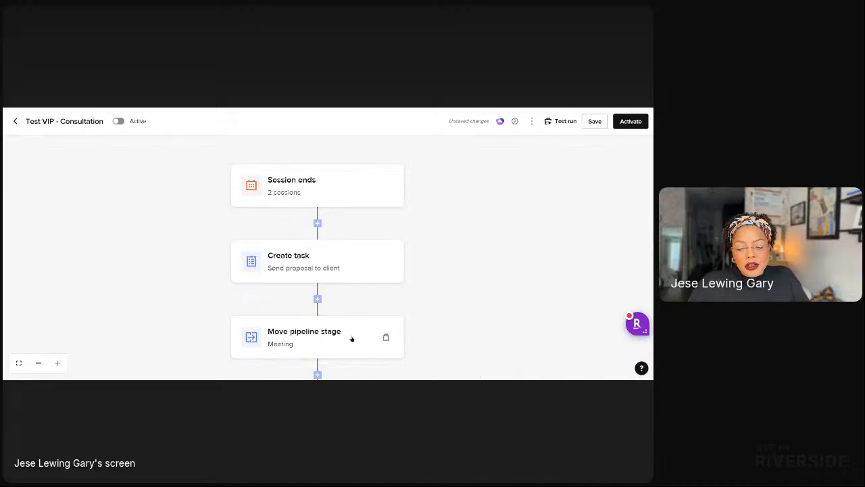
# Delete the Move pipeline stage step and add a condition step after Create task.
pyautogui.click(386, 337)
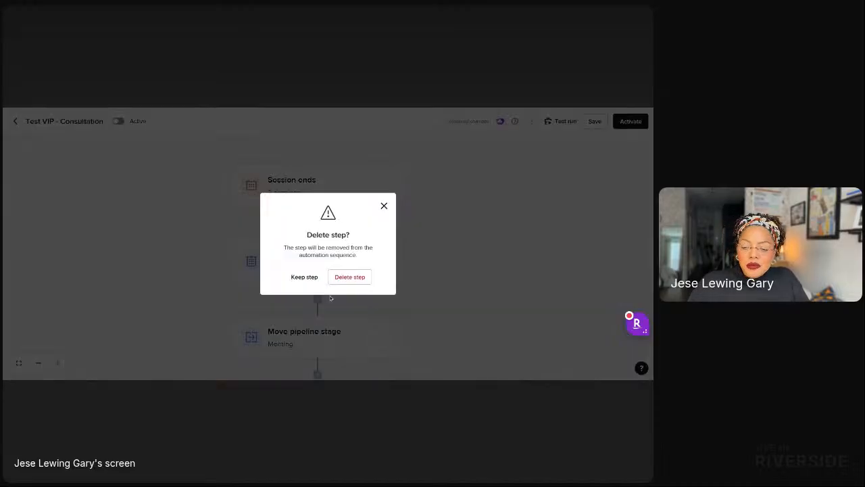
pyautogui.click(349, 277)
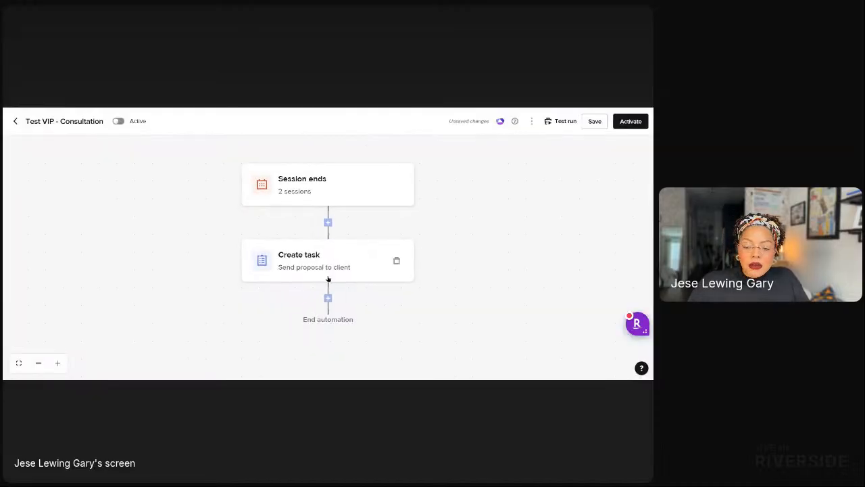
pyautogui.click(329, 299)
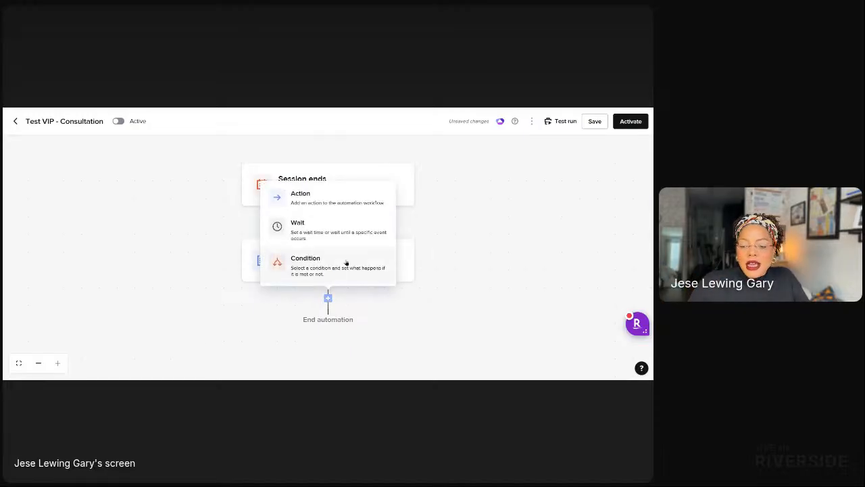
pyautogui.click(344, 264)
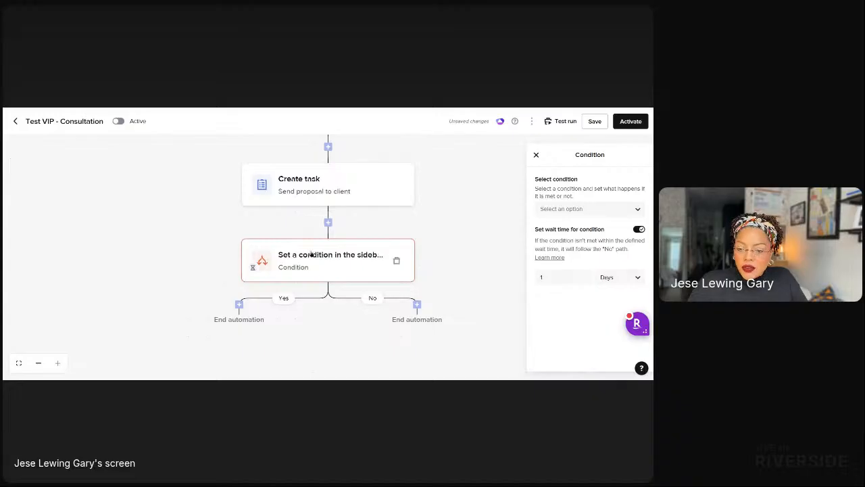
# Set the condition to First payment paid within 3 days.
pyautogui.doubleClick(558, 279)
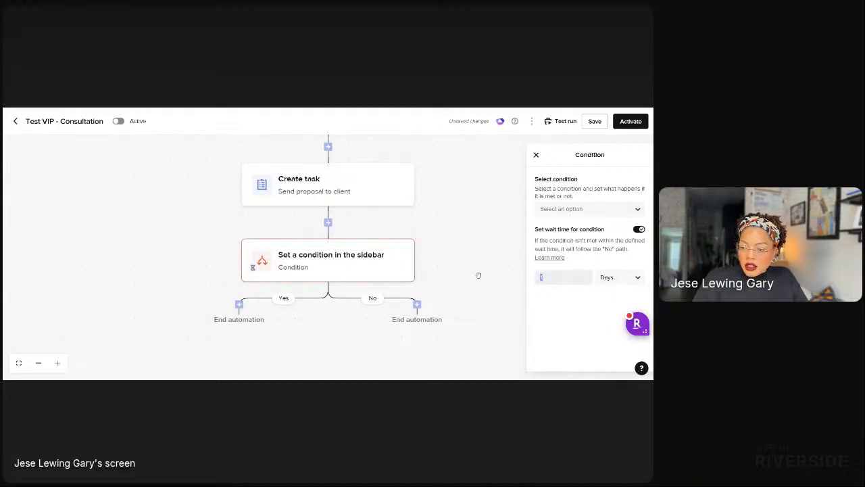
pyautogui.write('3')
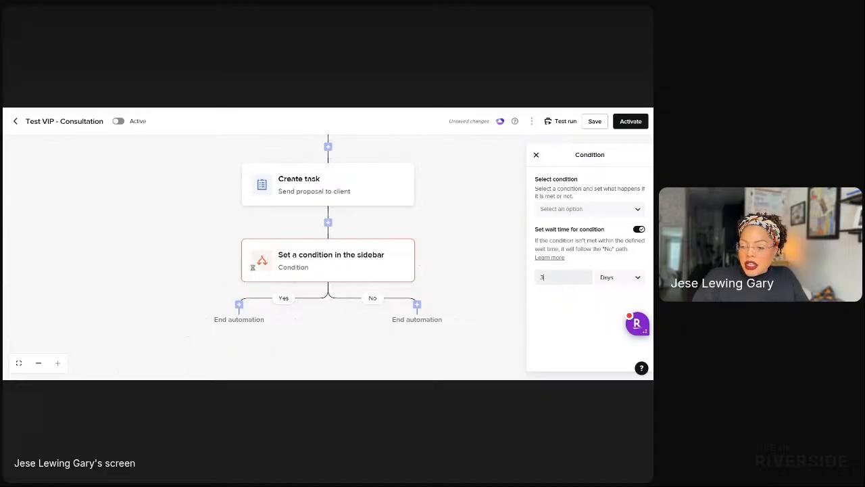
pyautogui.click(558, 212)
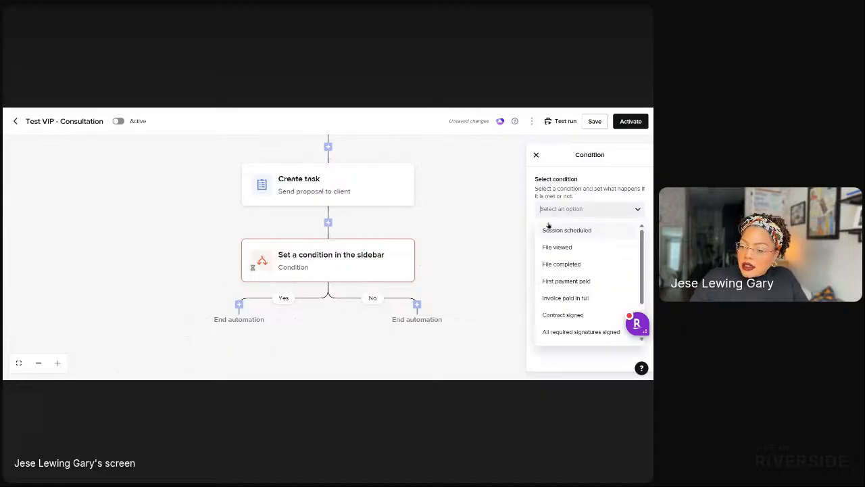
pyautogui.click(564, 282)
pyautogui.click(563, 211)
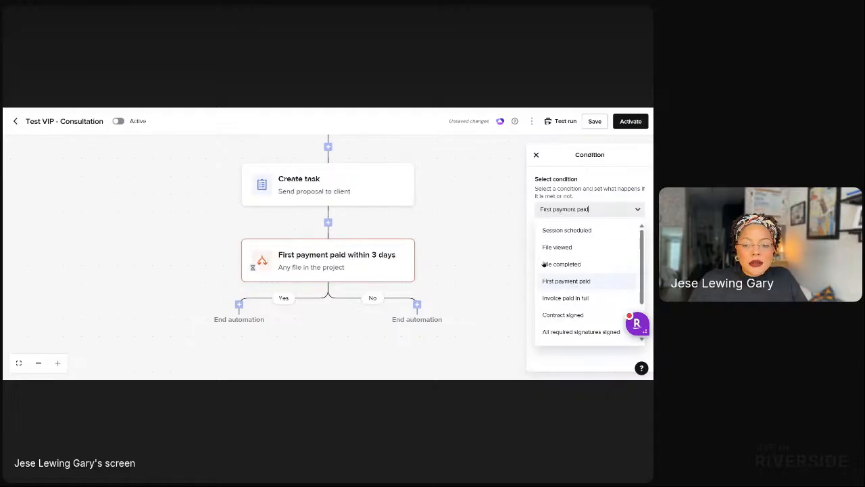
pyautogui.click(573, 285)
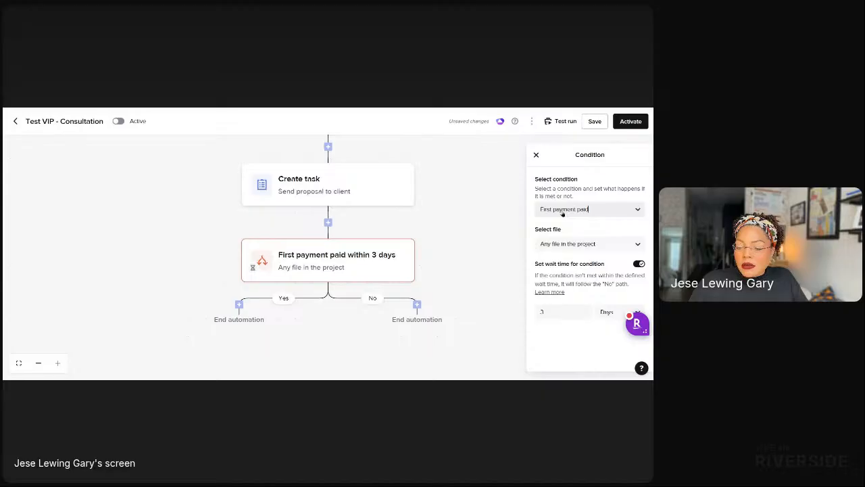
# Restrict the condition to the Event Invoice Smartfile template and add a Yes-branch step.
pyautogui.click(547, 248)
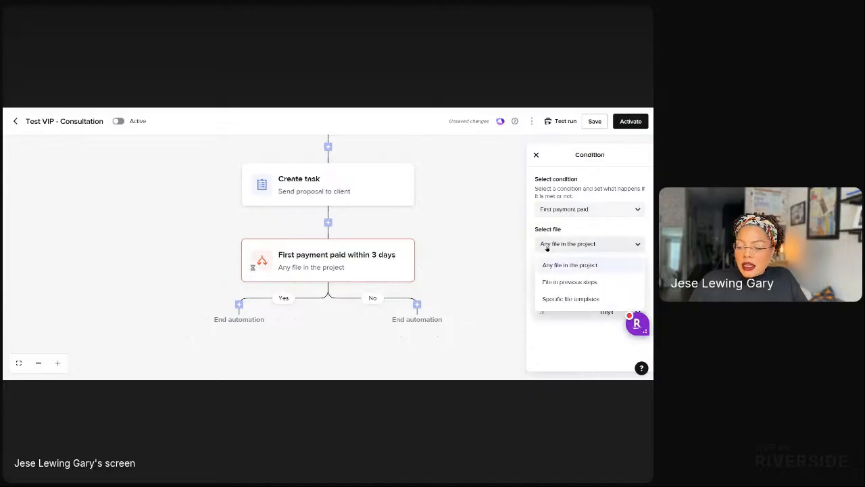
pyautogui.click(554, 300)
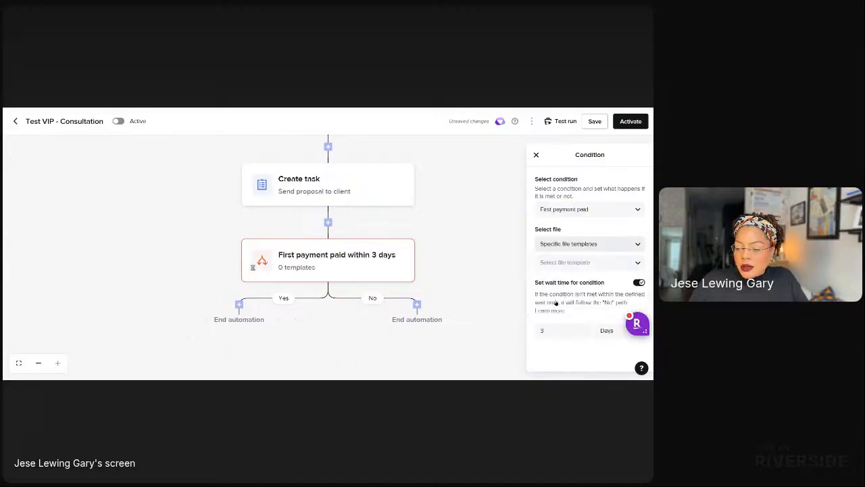
pyautogui.click(542, 262)
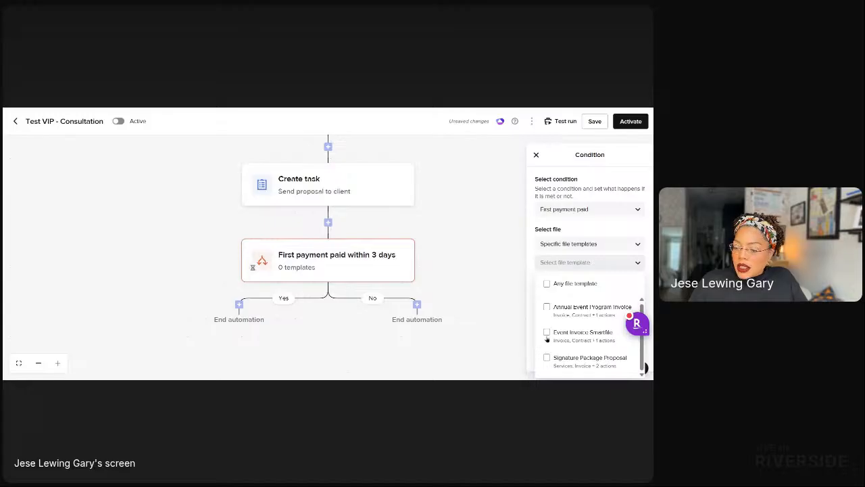
pyautogui.click(547, 332)
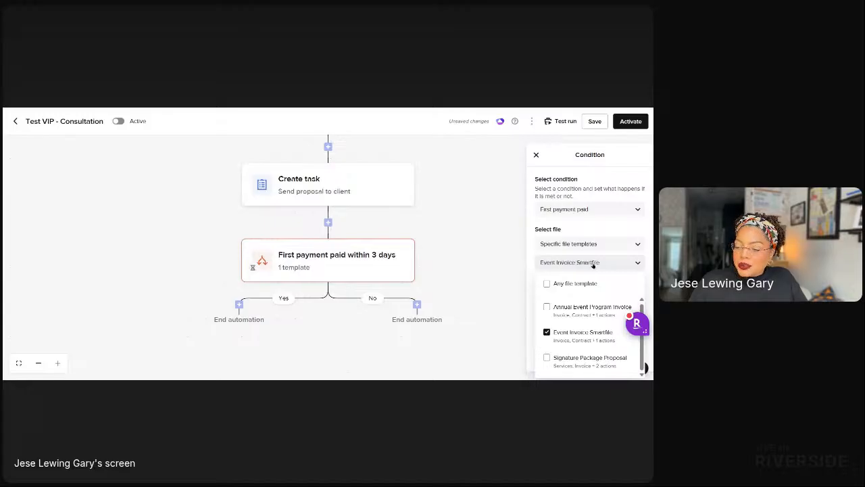
pyautogui.click(601, 230)
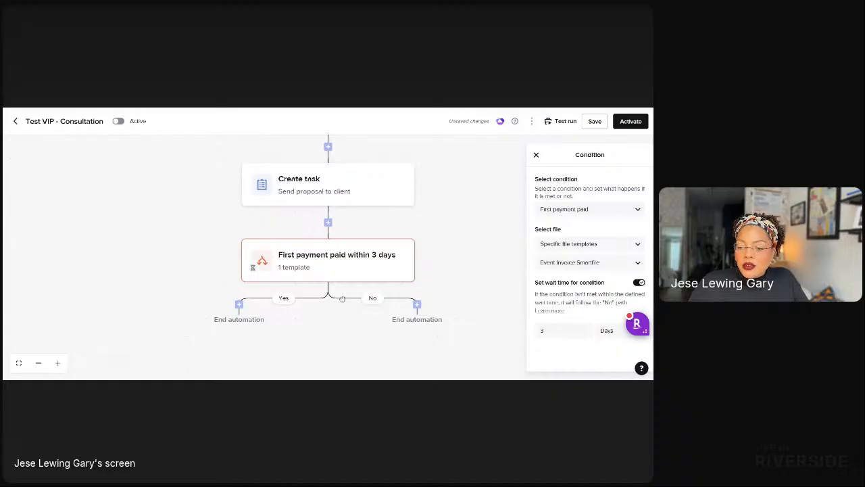
pyautogui.click(239, 305)
# Make the Yes-branch action a Send email step using the 'Client - Booking Confirmation' template.
pyautogui.click(237, 210)
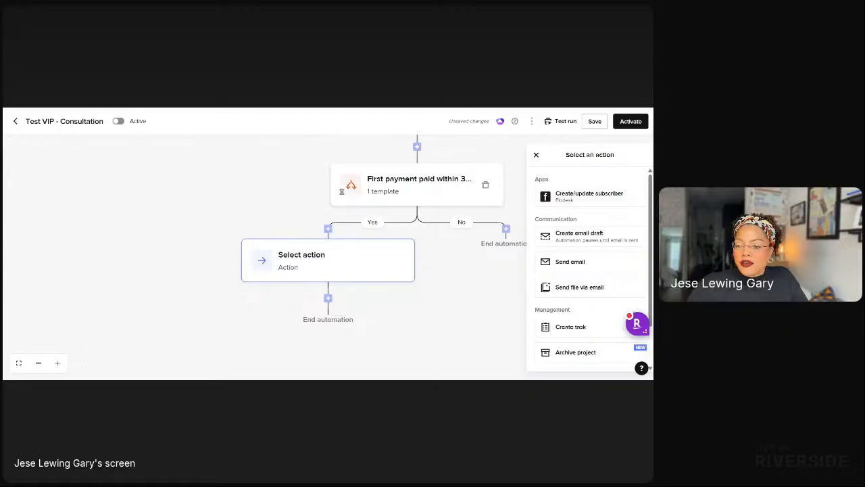
pyautogui.click(571, 264)
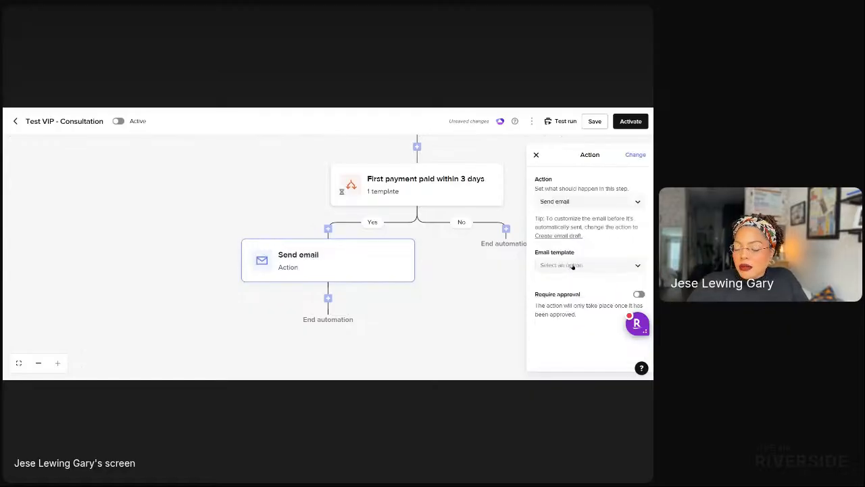
pyautogui.click(569, 266)
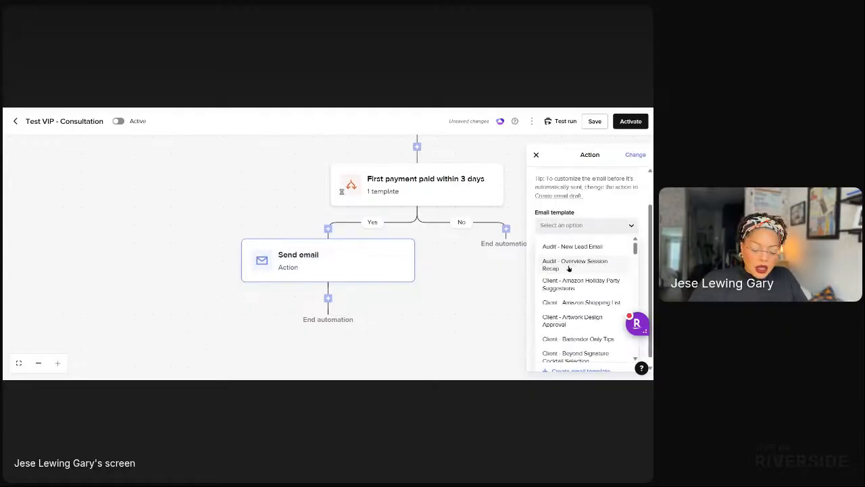
pyautogui.write('con')
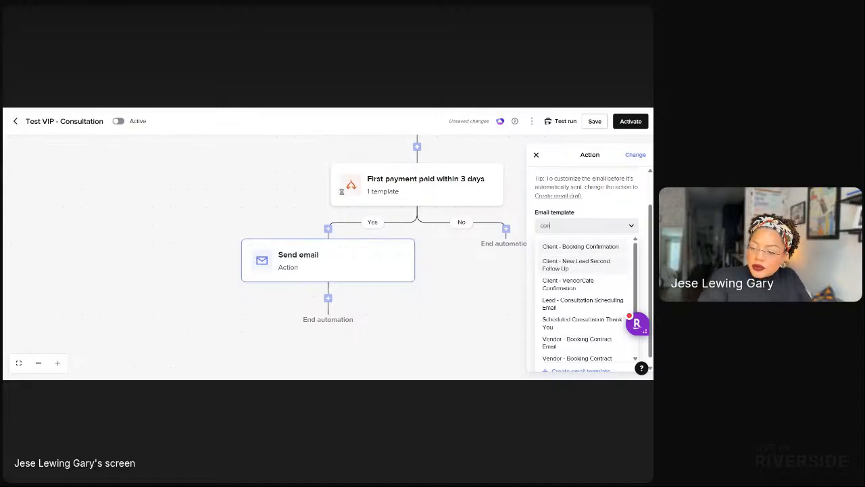
pyautogui.click(576, 250)
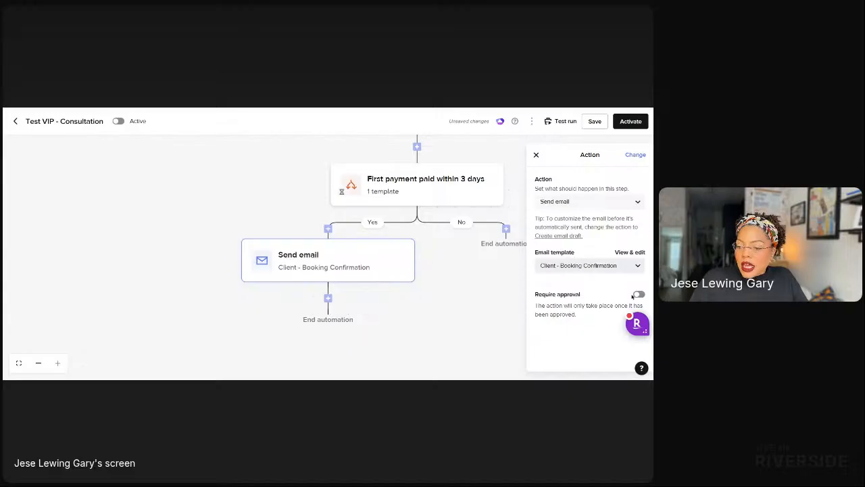
pyautogui.moveTo(440, 313); pyautogui.dragTo(358, 306)
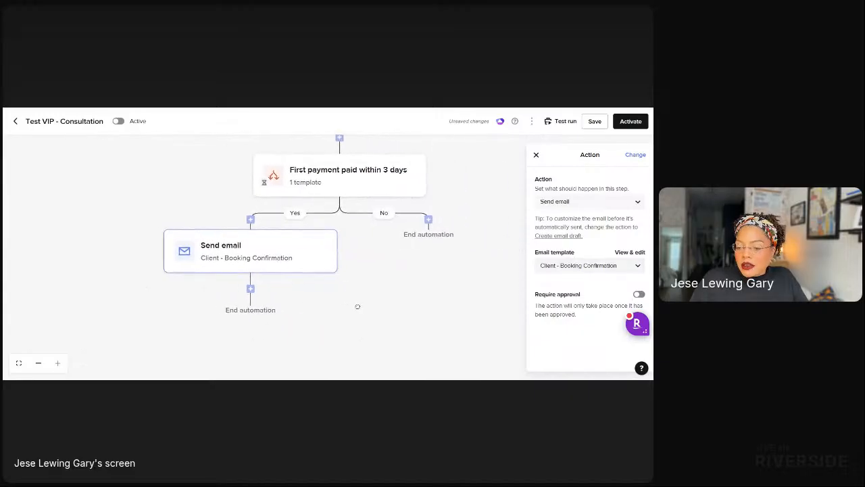
# Make the No-branch action create an email draft from 'Client - Proposal 1st Follow Up'.
pyautogui.click(384, 220)
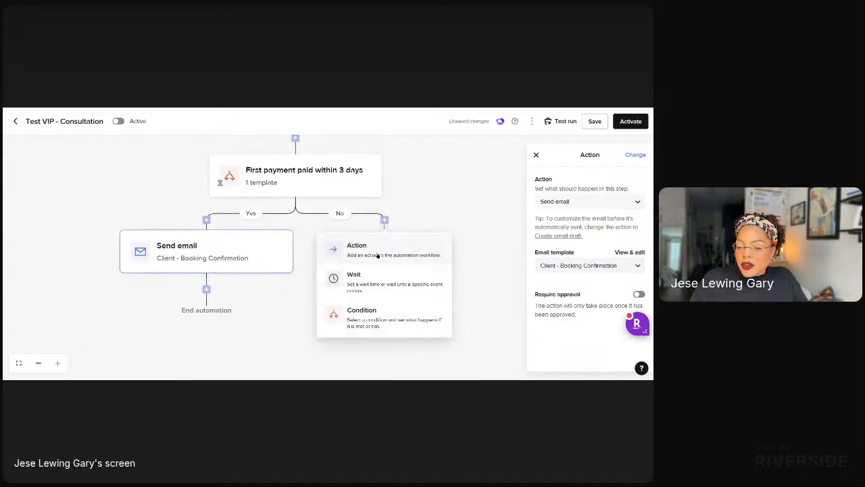
pyautogui.click(372, 251)
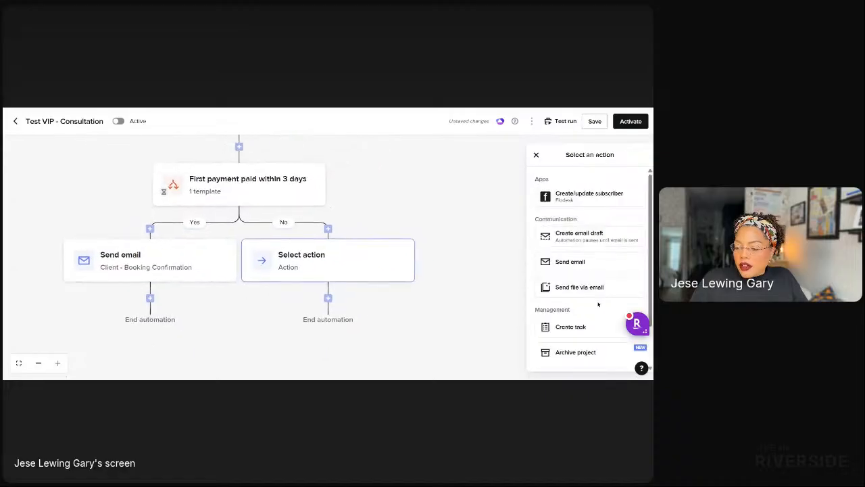
pyautogui.click(583, 235)
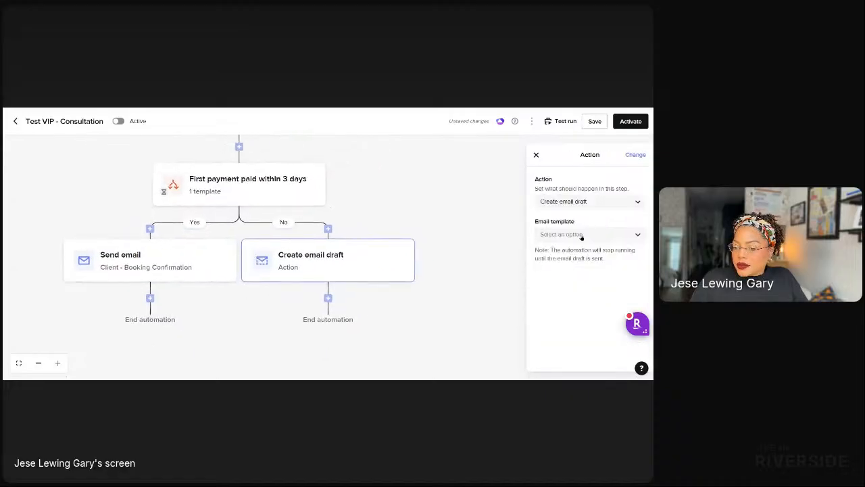
pyautogui.click(573, 234)
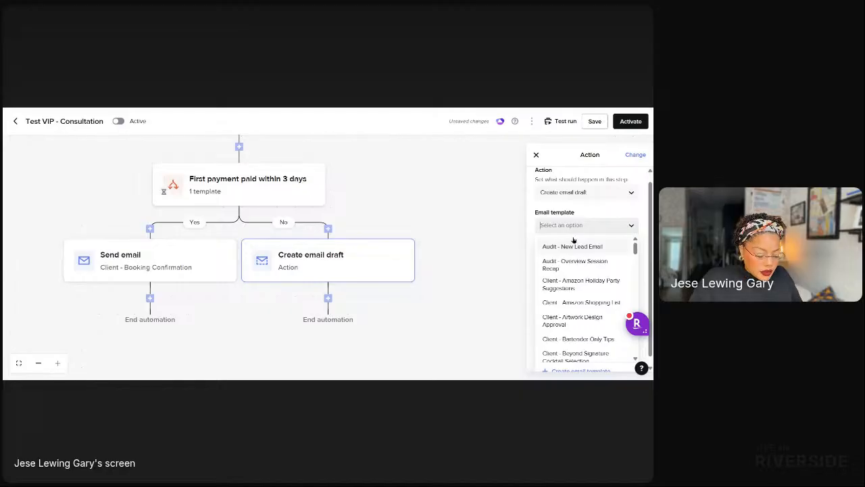
pyautogui.write('prop')
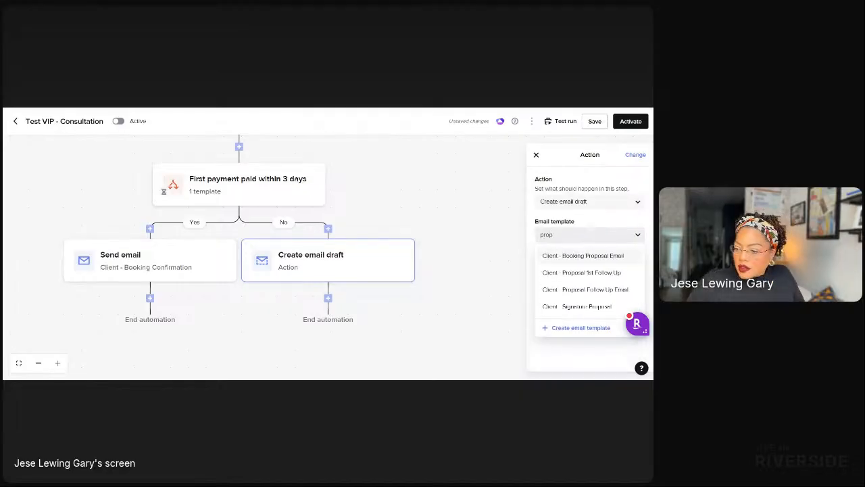
pyautogui.click(580, 273)
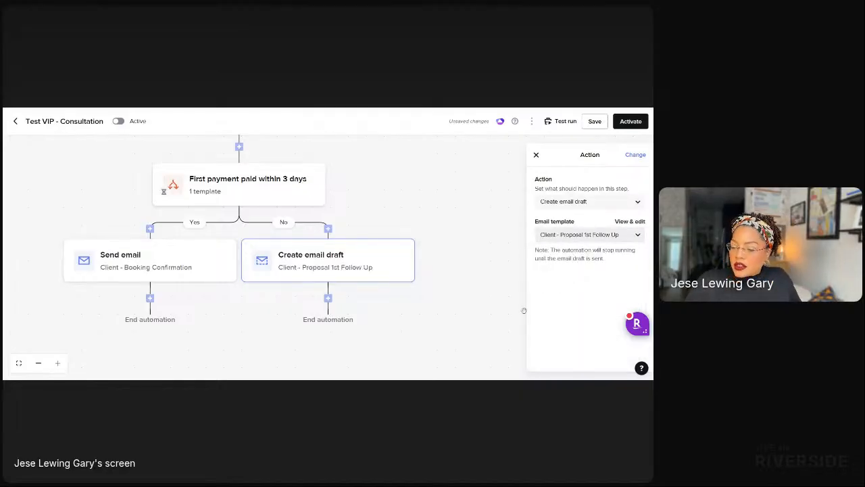
# Add a 3-day wait after the email draft.
pyautogui.click(328, 298)
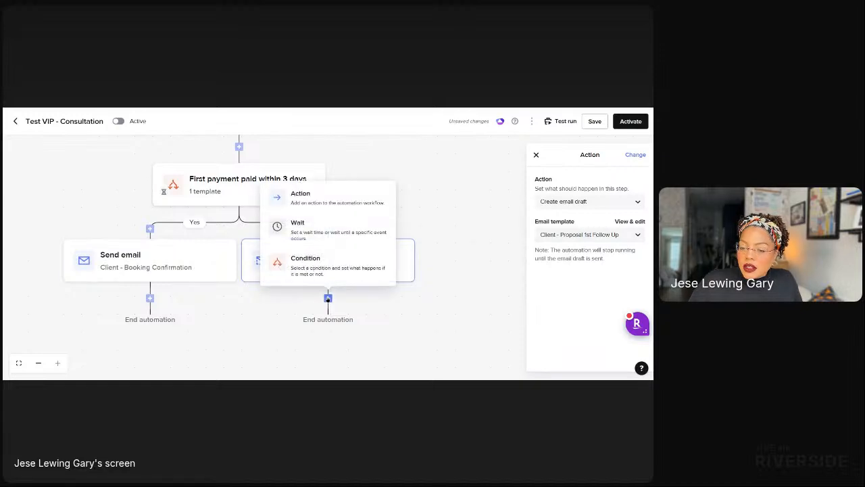
pyautogui.click(299, 225)
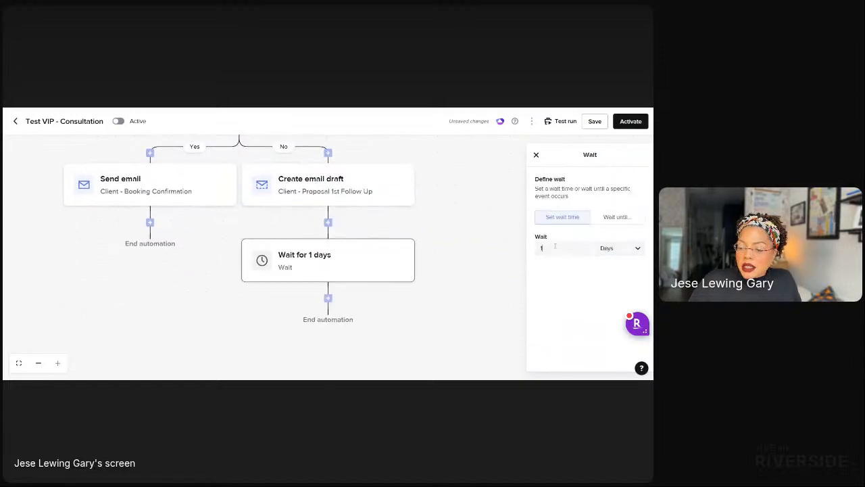
pyautogui.moveTo(556, 246); pyautogui.dragTo(466, 255)
pyautogui.write('3')
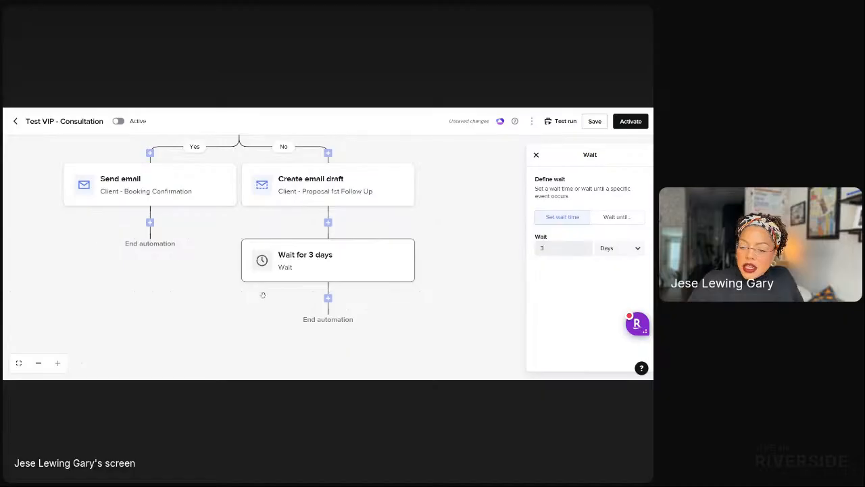
# Add a Flodesk subscriber action after the wait, then delete it again.
pyautogui.click(327, 298)
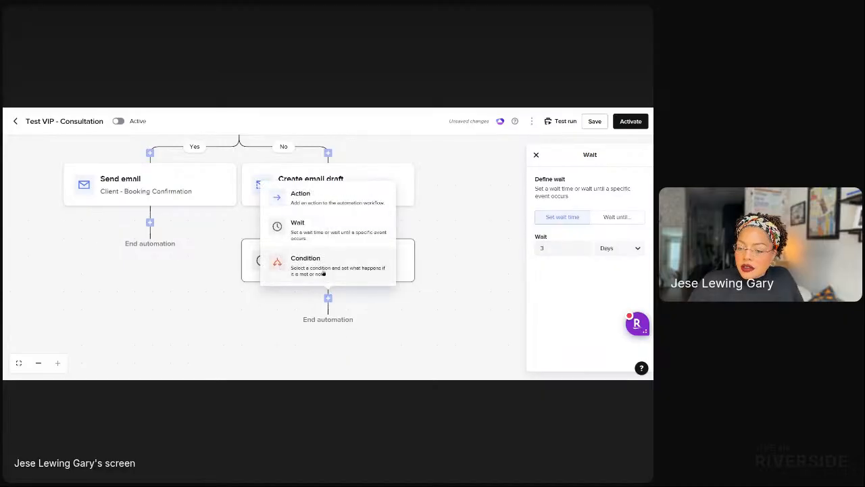
pyautogui.click(308, 196)
pyautogui.click(599, 199)
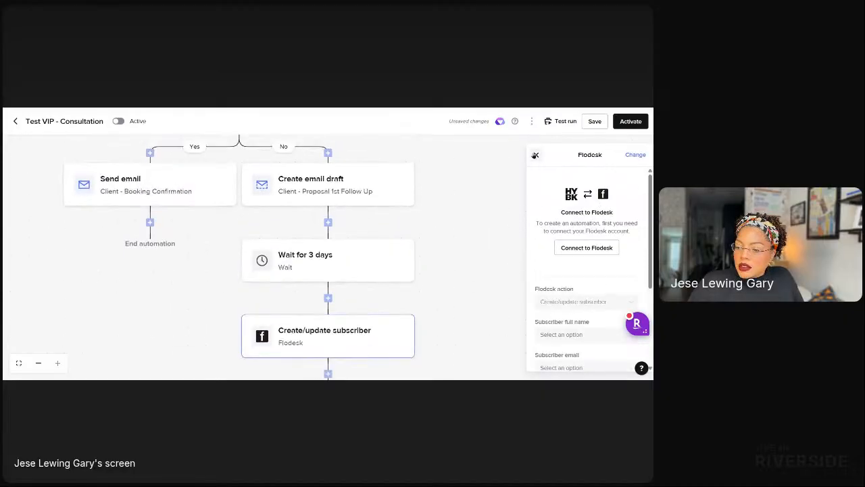
pyautogui.click(535, 154)
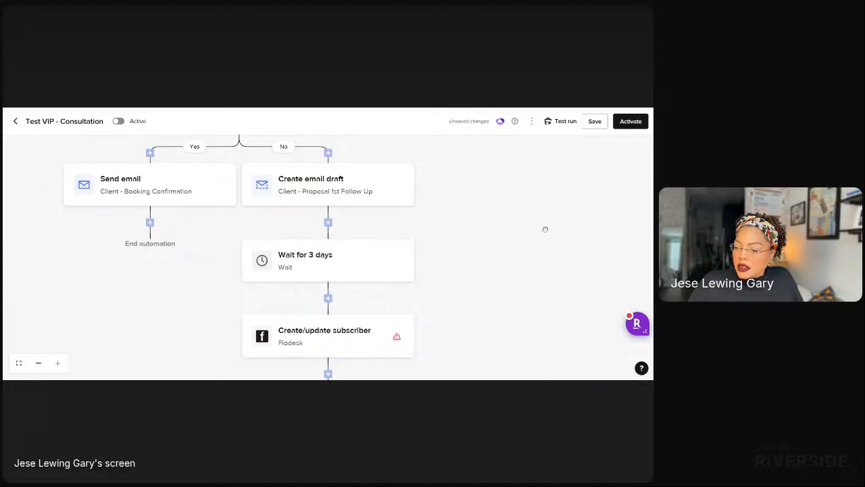
pyautogui.click(402, 324)
pyautogui.click(397, 336)
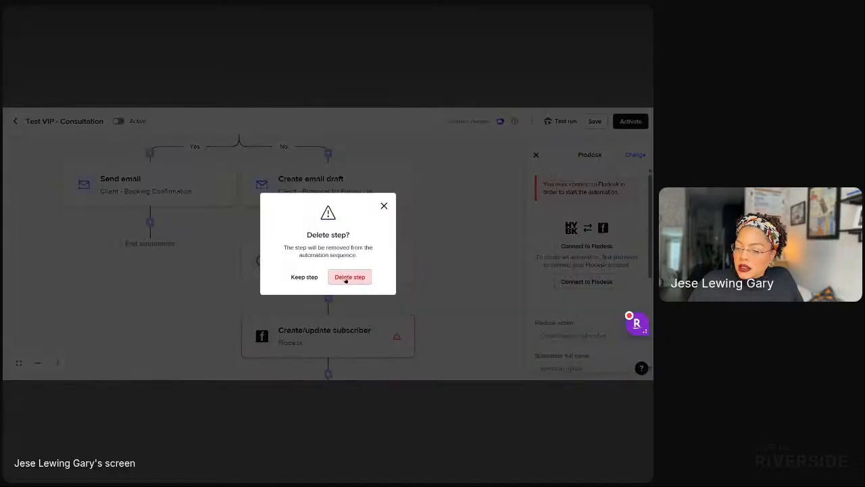
pyautogui.click(346, 277)
# Add a new Create email draft action after the wait, leaving its template unselected.
pyautogui.click(328, 298)
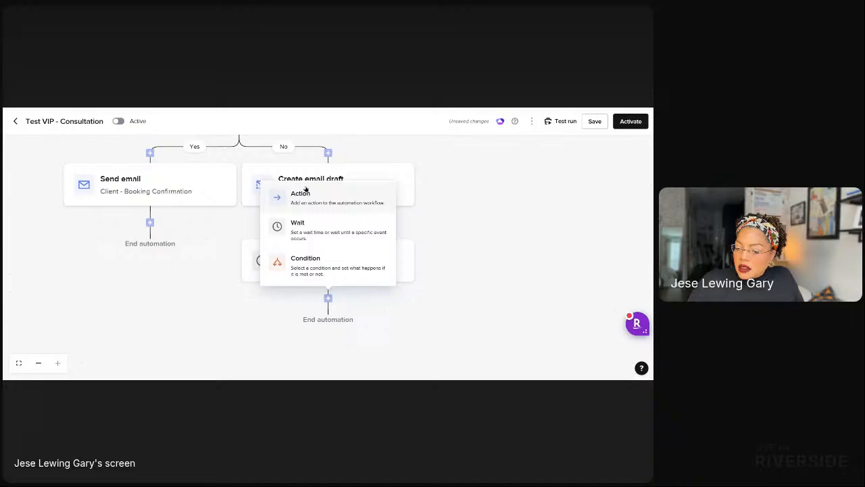
pyautogui.click(352, 197)
pyautogui.click(574, 234)
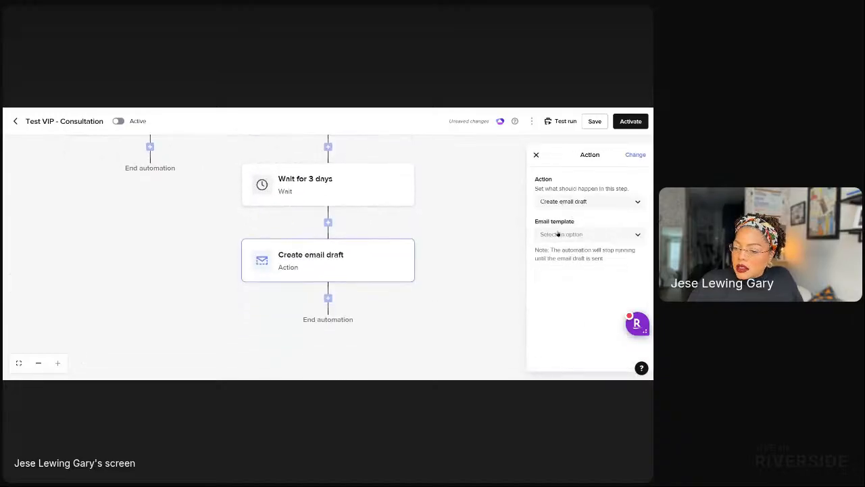
pyautogui.click(558, 234)
pyautogui.write('pro')
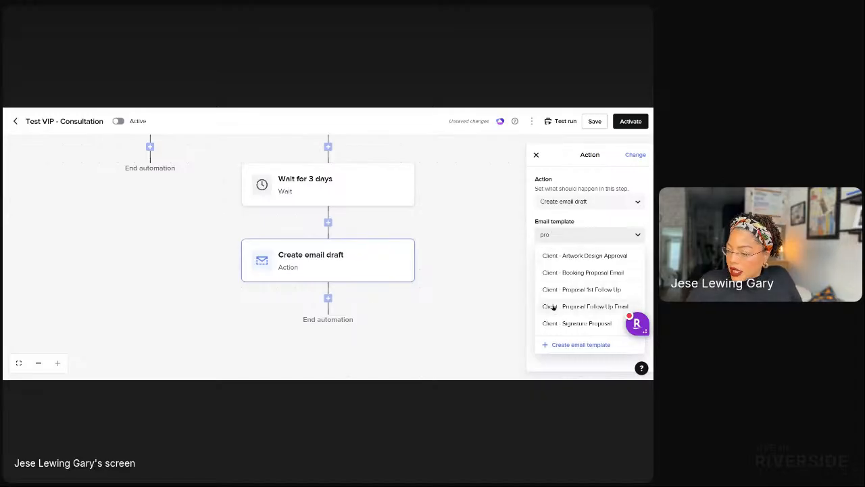
pyautogui.click(607, 214)
# Change the step to Create task with the task 'Call client to ensure proposal was received'.
pyautogui.click(637, 158)
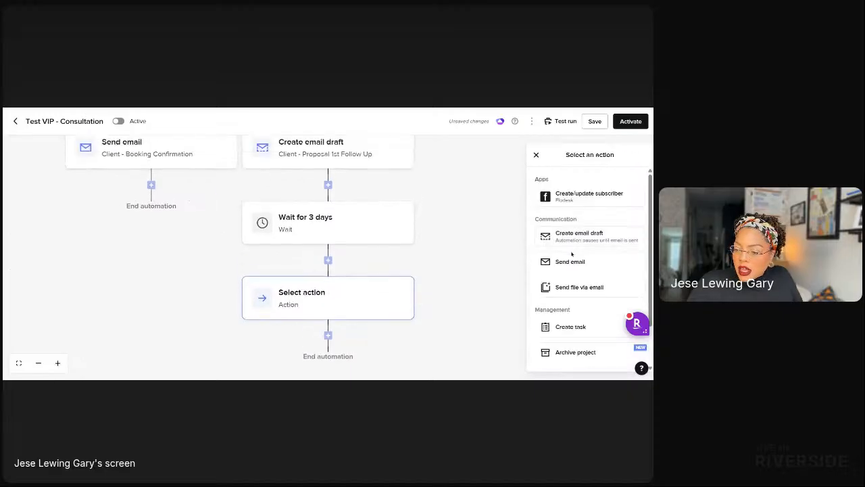
pyautogui.click(562, 326)
pyautogui.click(565, 262)
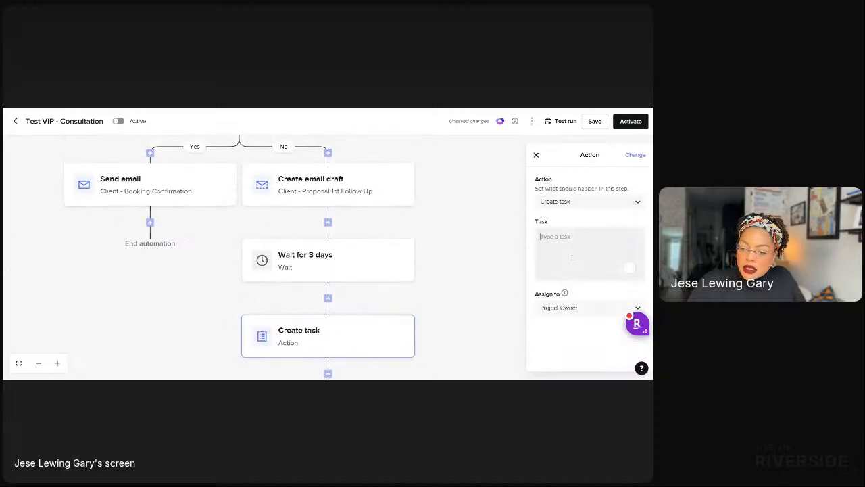
pyautogui.write('Call')
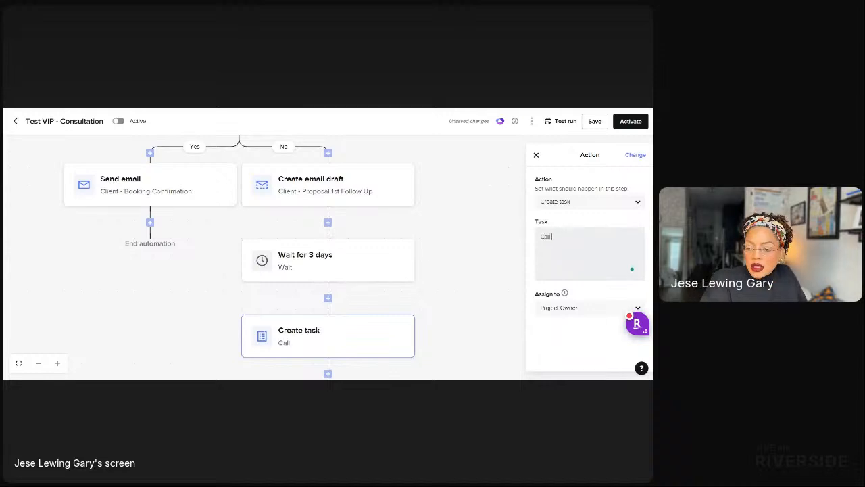
pyautogui.write(' client to')
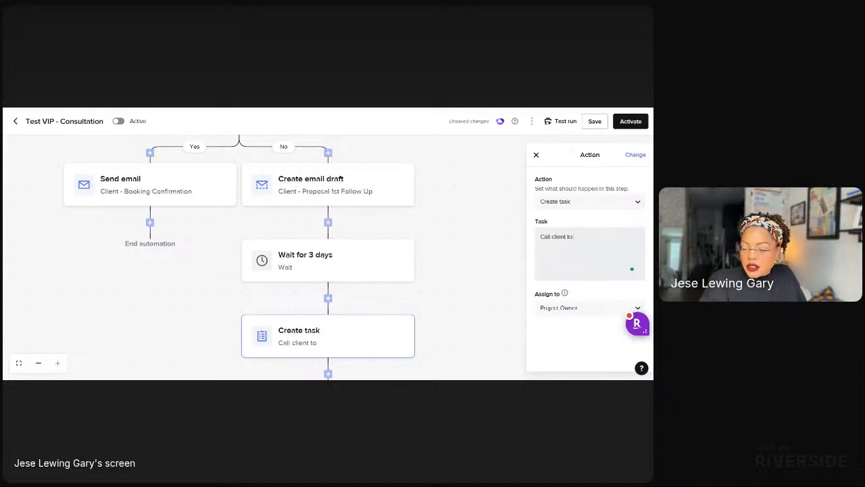
pyautogui.write(' ensure')
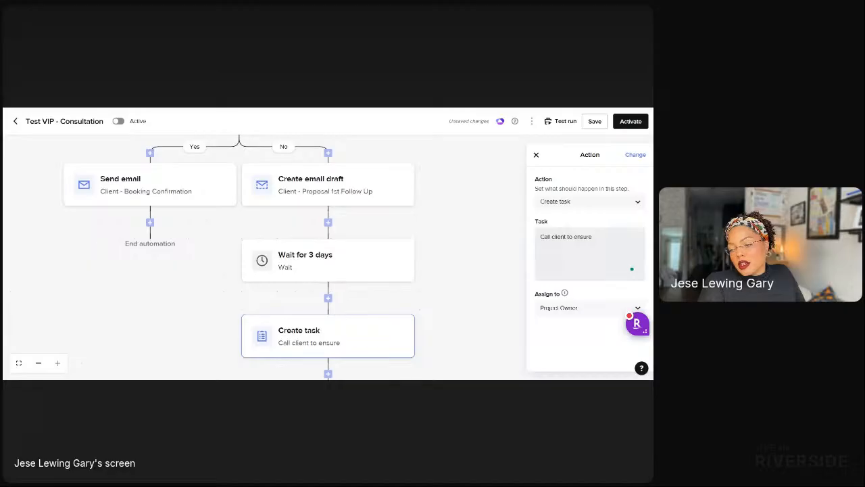
pyautogui.write(' proposal w')
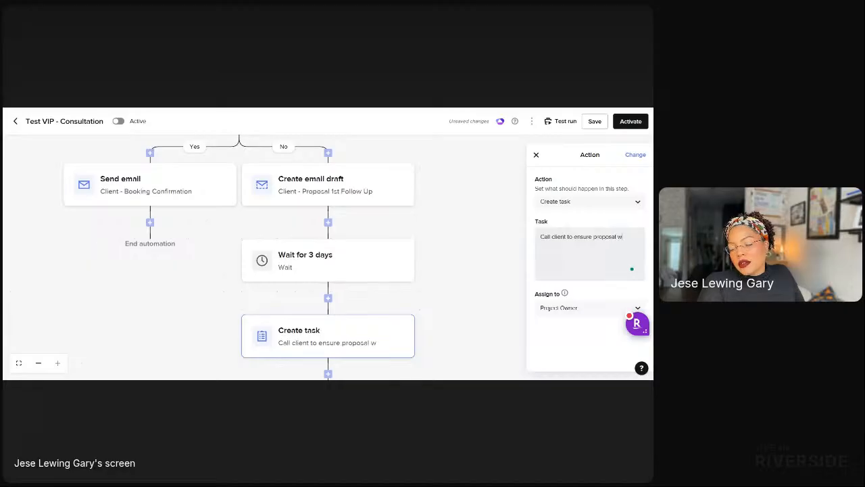
pyautogui.write('as received')
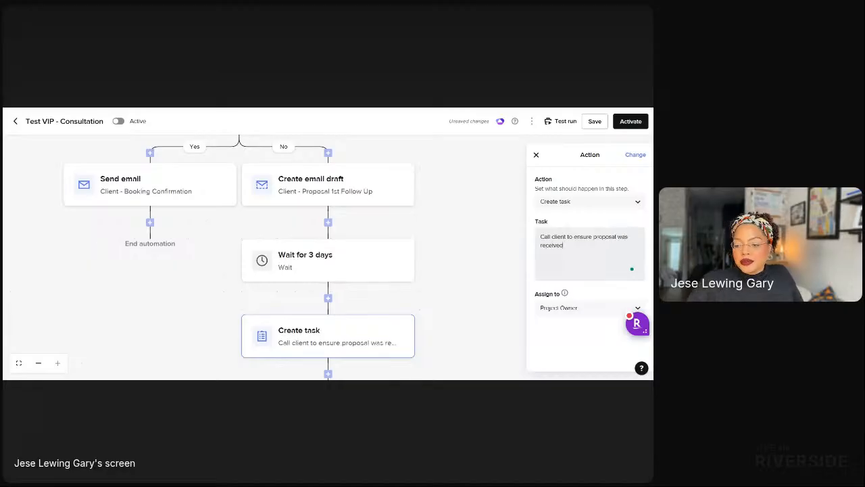
pyautogui.click(438, 316)
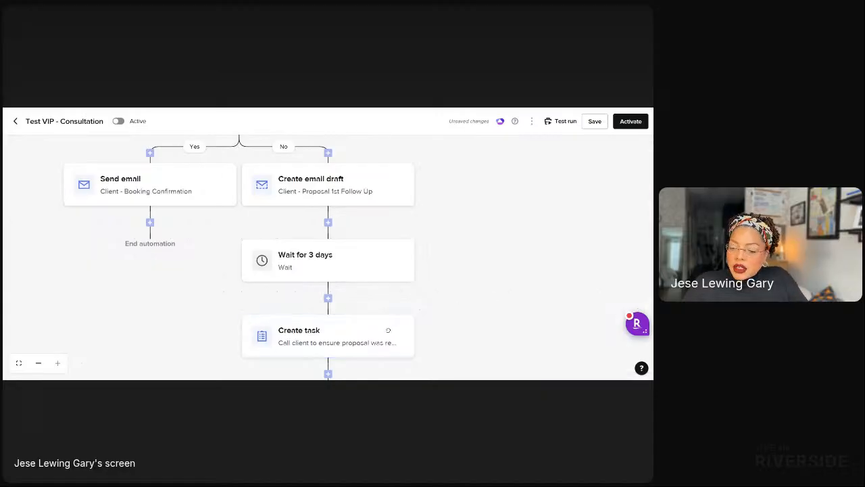
pyautogui.moveTo(482, 292); pyautogui.dragTo(477, 174)
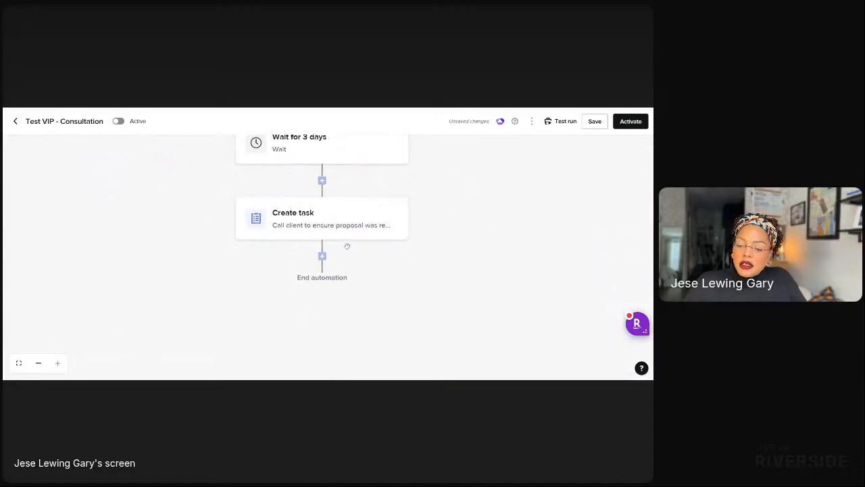
# Add a 5-day wait after the call task.
pyautogui.click(323, 257)
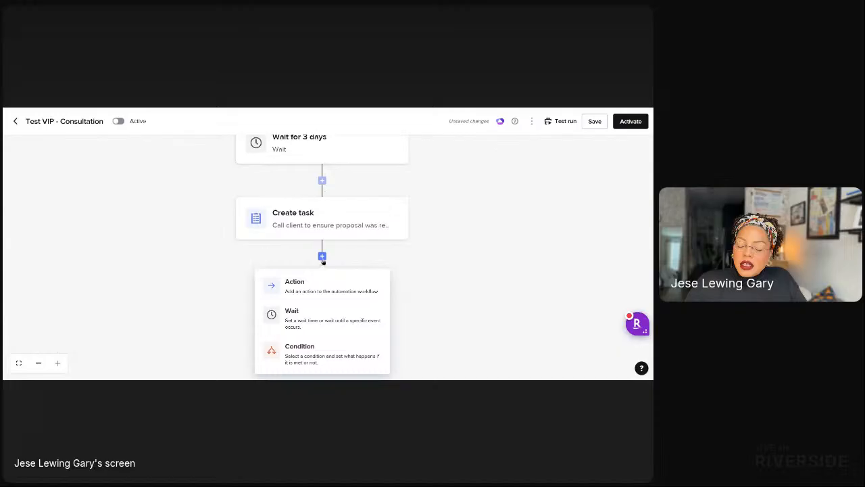
pyautogui.click(309, 313)
pyautogui.moveTo(345, 267); pyautogui.dragTo(351, 234)
pyautogui.moveTo(551, 249); pyautogui.dragTo(503, 249)
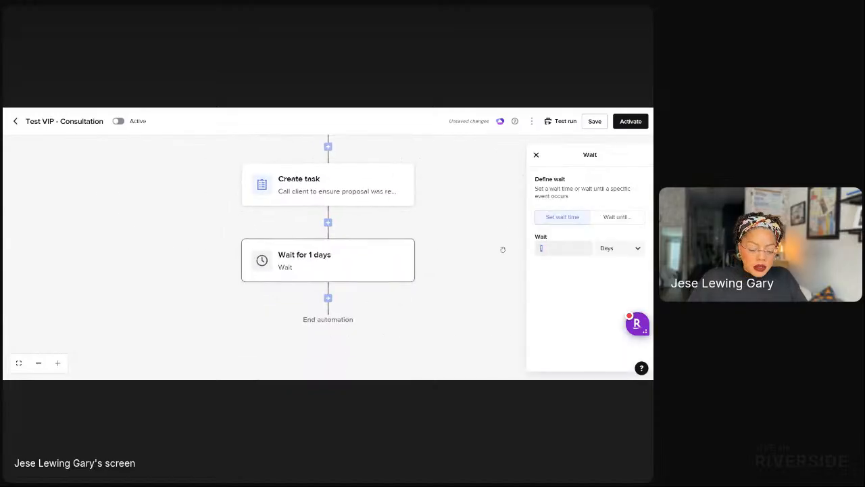
pyautogui.write('5')
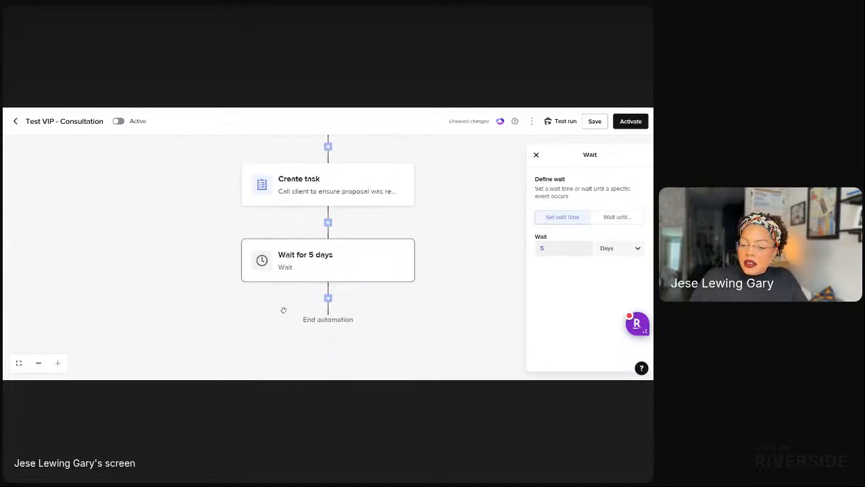
# Add an Archive project action with reason 'No response from lead' and approval required.
pyautogui.click(327, 298)
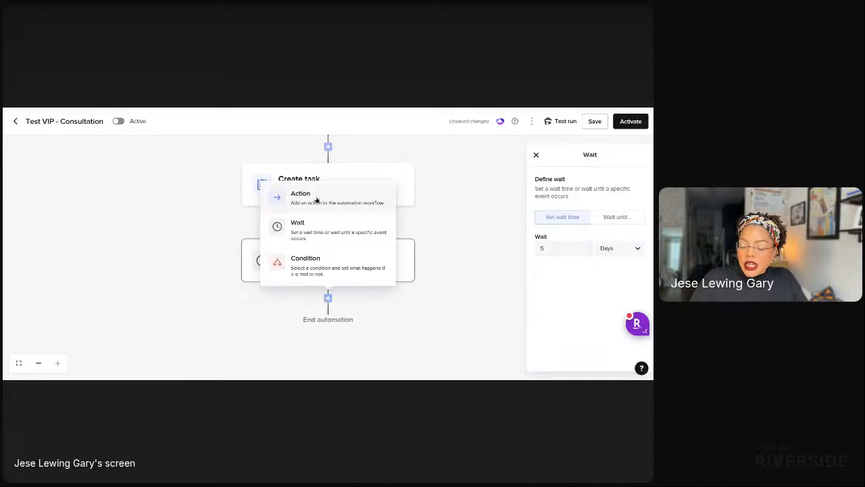
pyautogui.click(318, 200)
pyautogui.scroll(-2, 575, 310)
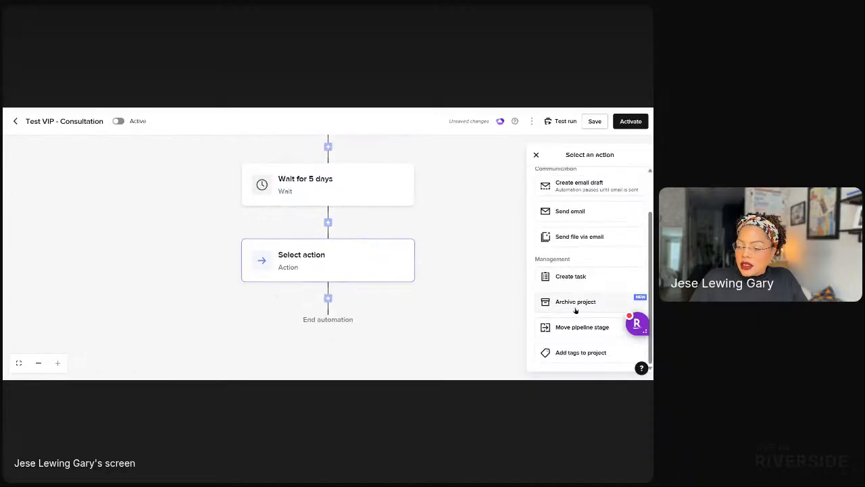
pyautogui.click(575, 302)
pyautogui.click(569, 228)
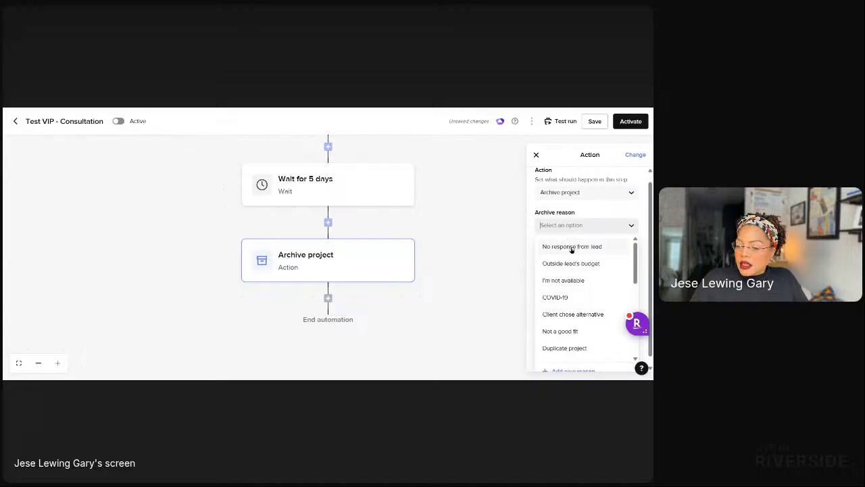
pyautogui.click(574, 248)
pyautogui.click(637, 264)
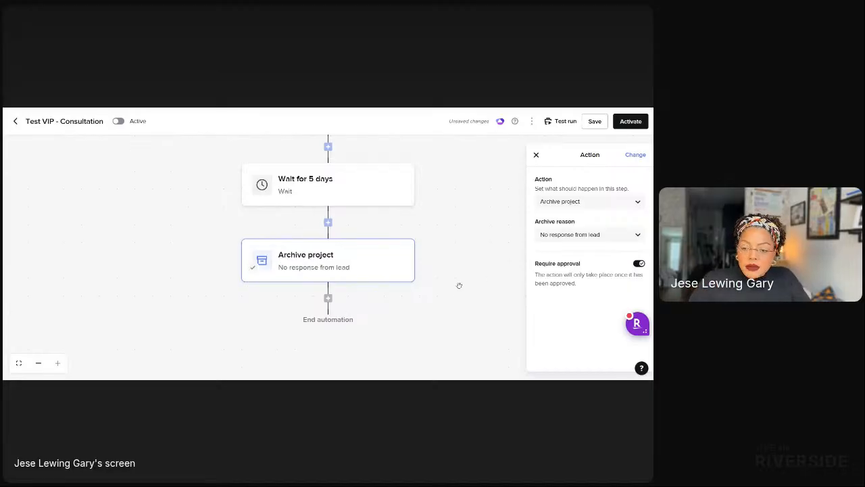
pyautogui.moveTo(459, 286); pyautogui.dragTo(485, 347)
pyautogui.moveTo(96, 232); pyautogui.dragTo(208, 367)
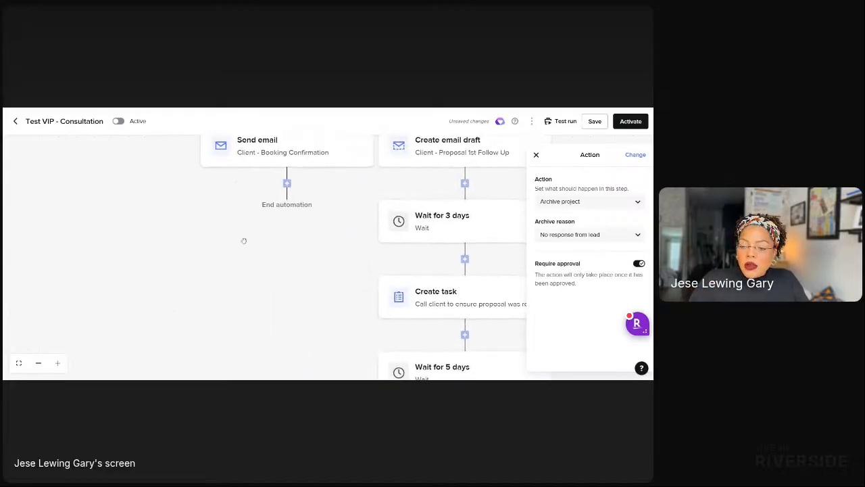
pyautogui.moveTo(242, 241); pyautogui.dragTo(113, 326)
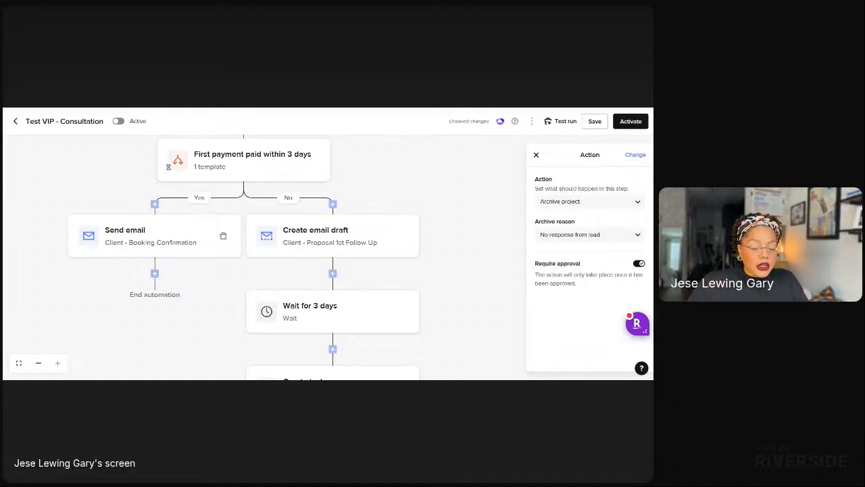
pyautogui.scroll(-2, 455, 296)
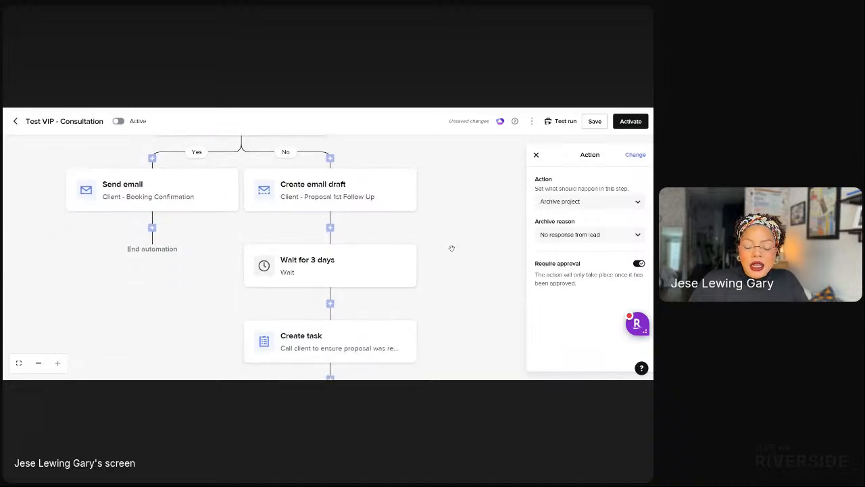
pyautogui.scroll(3, 450, 247)
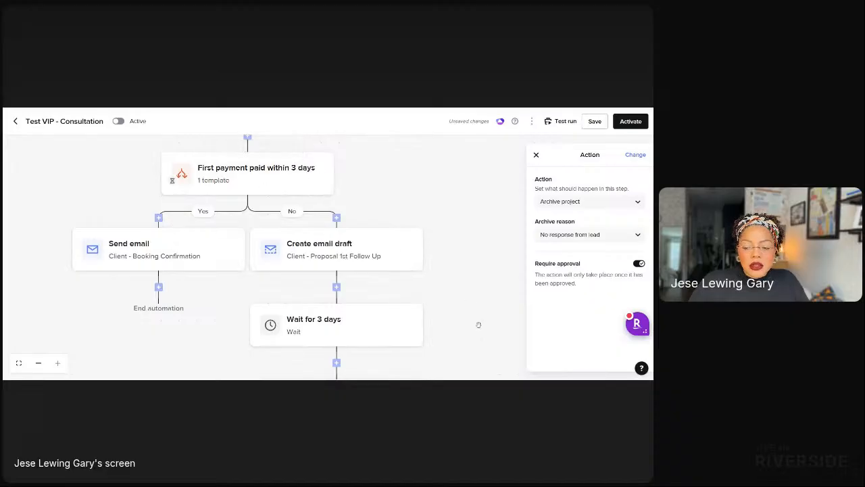
pyautogui.scroll(-3, 481, 331)
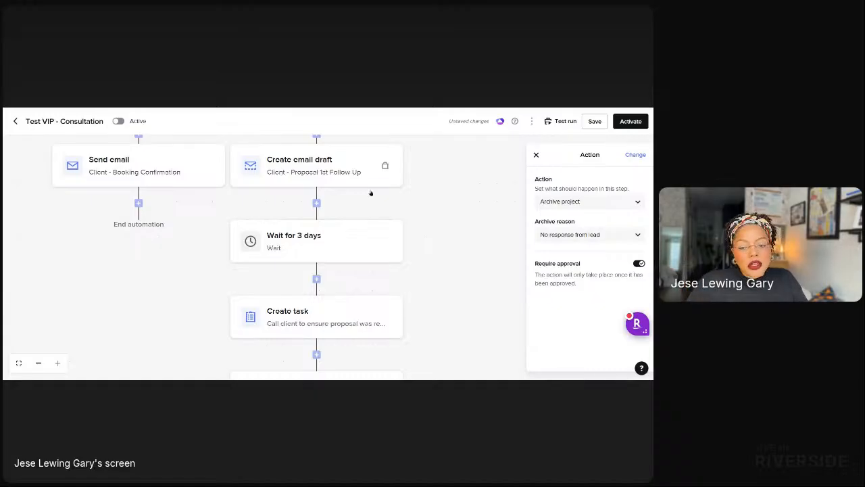
# Close the Archive project settings and start a new step below the Client - Booking Confirmation email.
pyautogui.moveTo(463, 268); pyautogui.dragTo(461, 153)
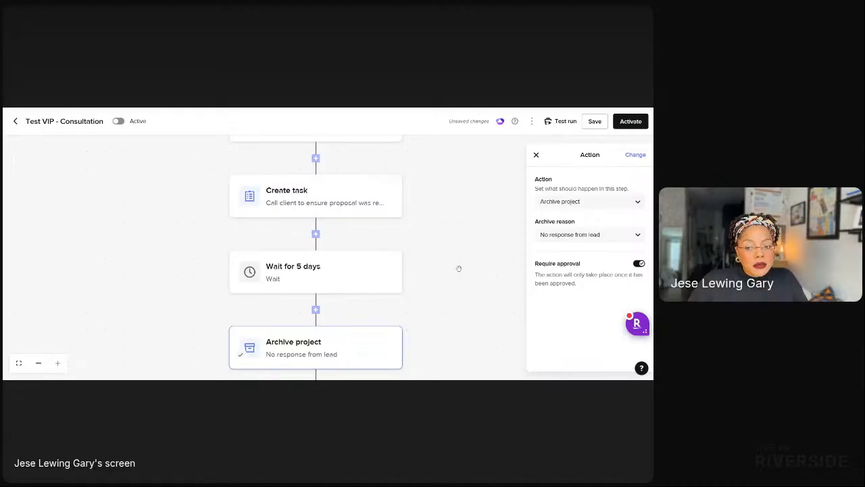
pyautogui.moveTo(473, 290); pyautogui.dragTo(485, 302)
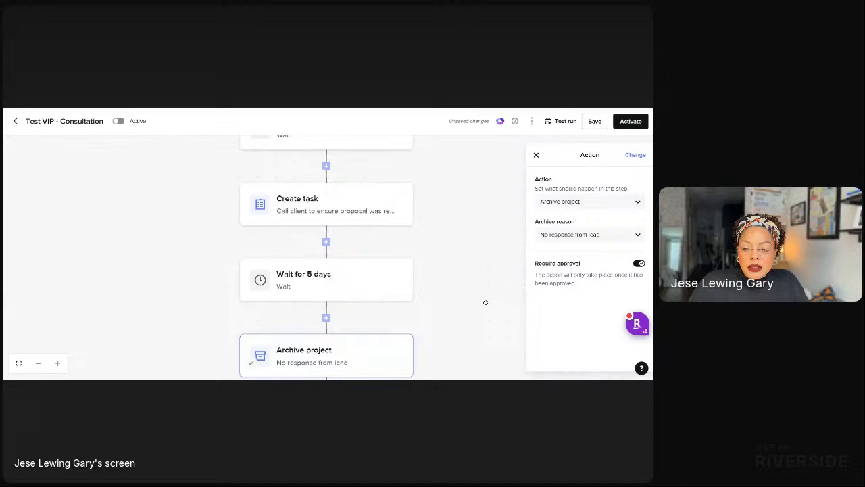
pyautogui.click(468, 269)
pyautogui.moveTo(468, 269); pyautogui.dragTo(473, 347)
pyautogui.moveTo(500, 261); pyautogui.dragTo(516, 323)
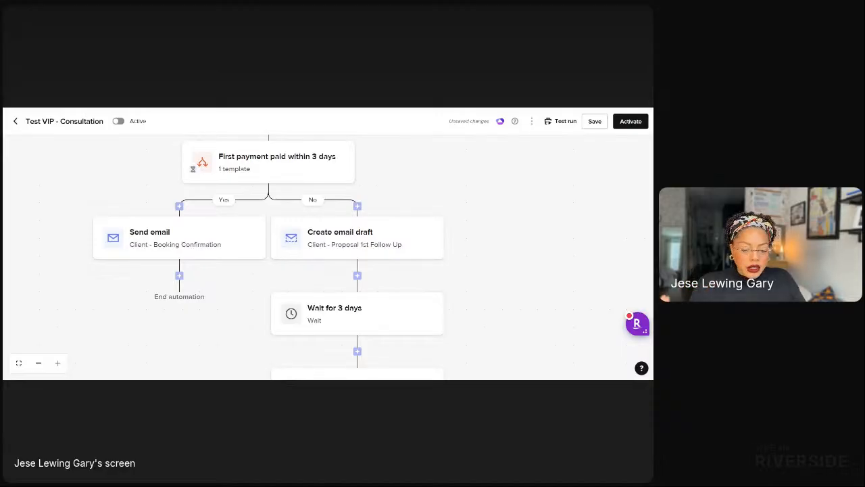
pyautogui.click(179, 275)
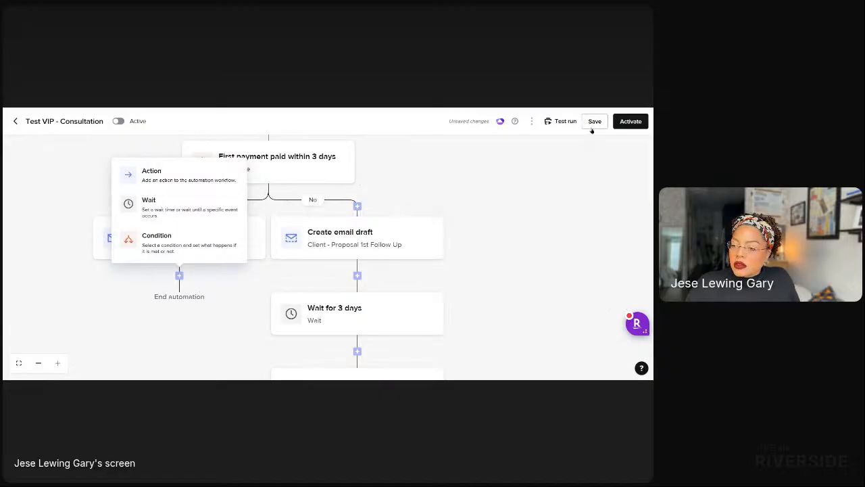
# Rename the workflow title from Consultation to 'Test VIP - Onboarding'.
pyautogui.click(74, 158)
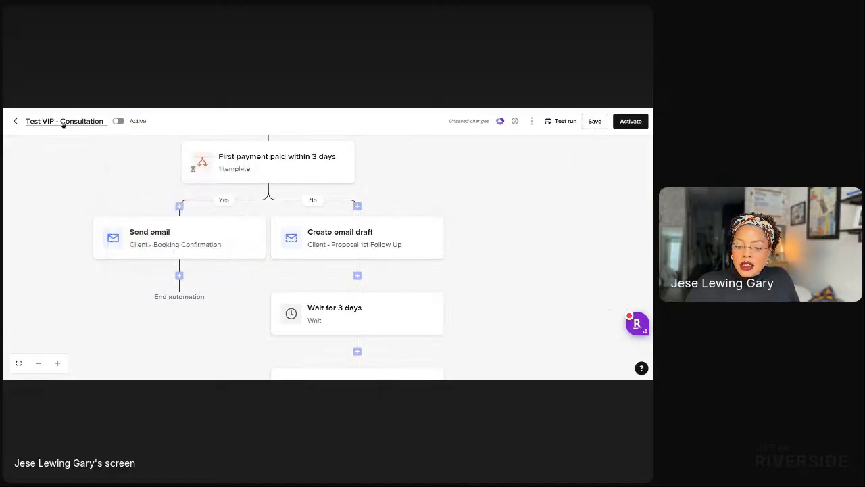
pyautogui.doubleClick(112, 131)
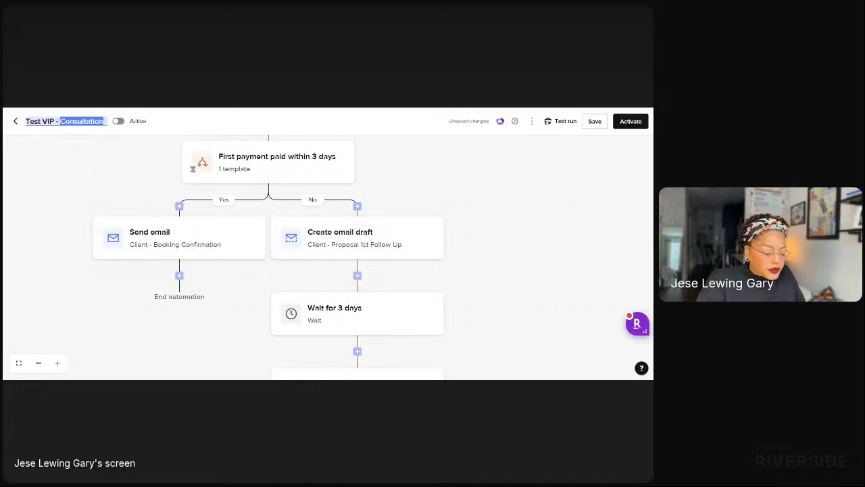
pyautogui.write('Onboarding')
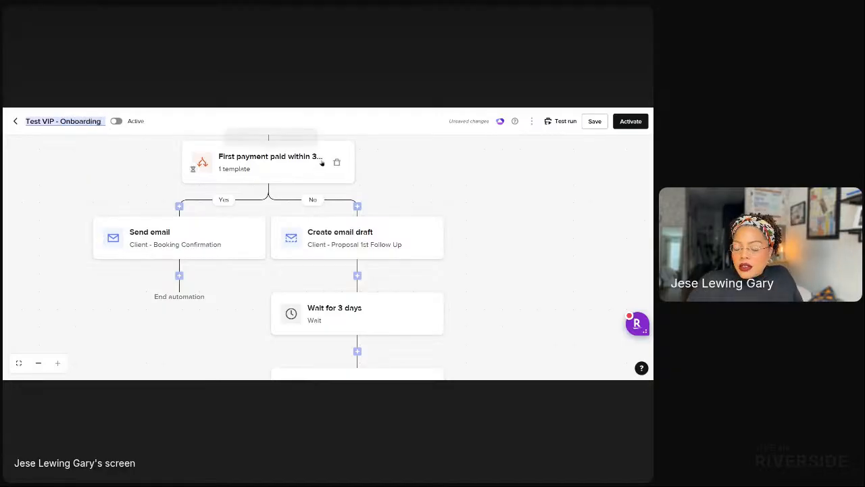
# Delete the 'First payment paid within 3 days' condition along with both its paths.
pyautogui.click(336, 161)
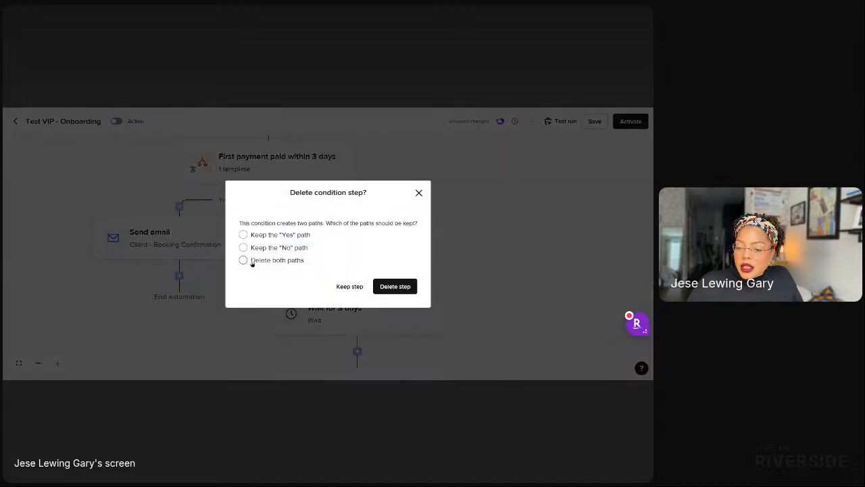
pyautogui.click(243, 260)
pyautogui.click(394, 286)
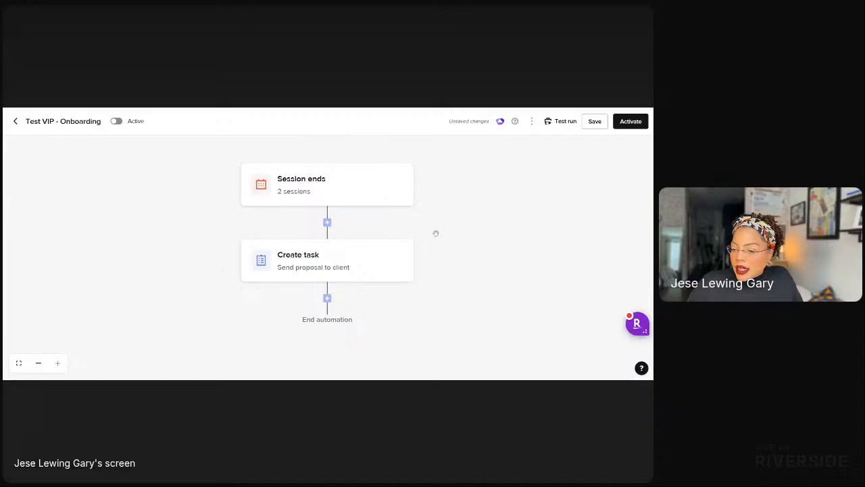
# Change the automation trigger from Session ends to First payment paid.
pyautogui.click(326, 188)
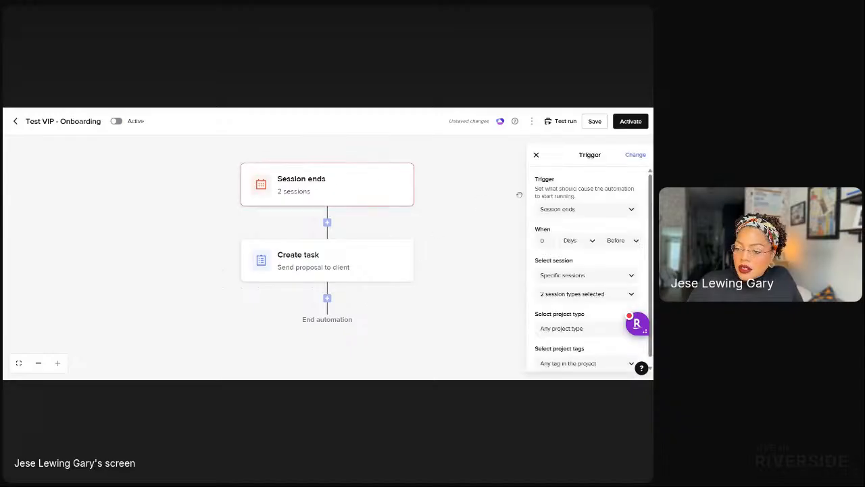
pyautogui.click(635, 154)
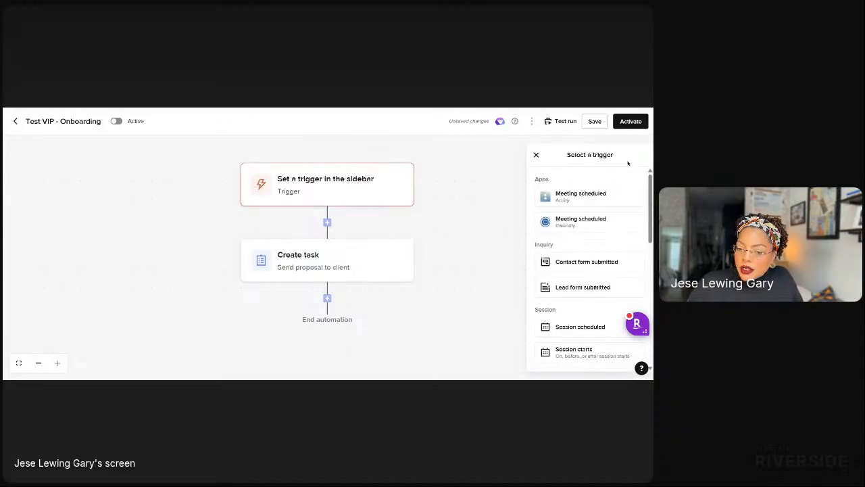
pyautogui.scroll(-5, 564, 292)
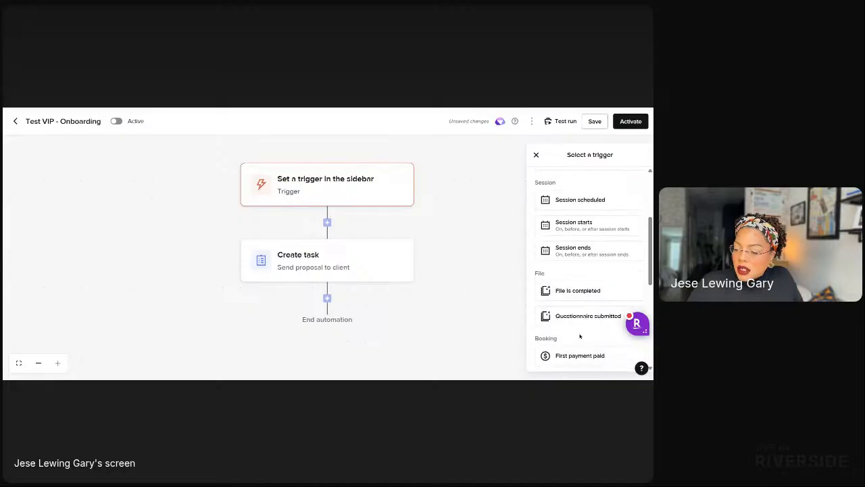
pyautogui.click(567, 272)
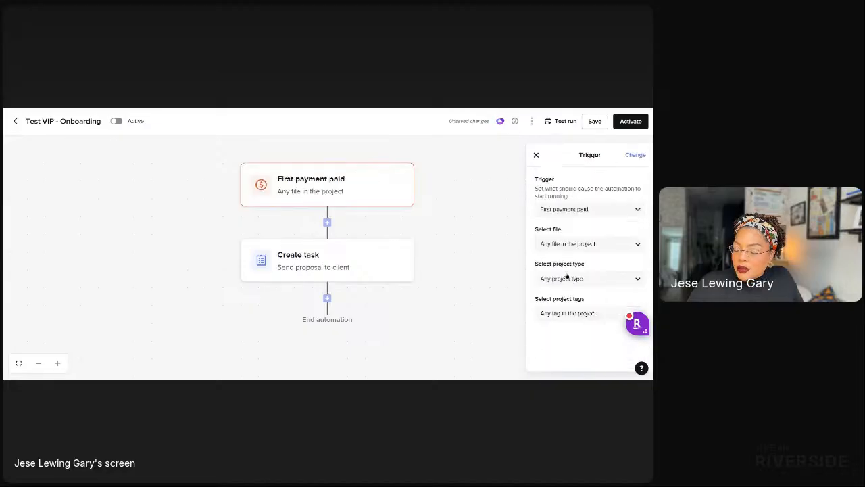
# Replace the task text 'Send proposal to client' with 'Check availability for vendors and create workspaces'.
pyautogui.click(320, 263)
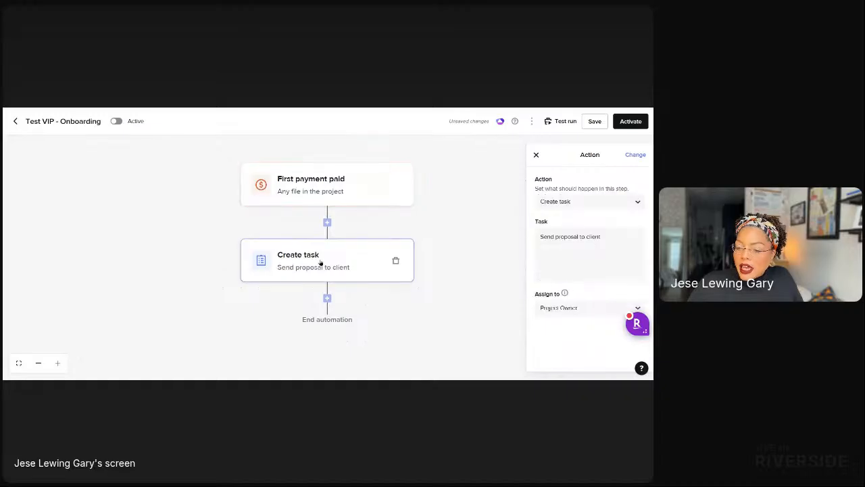
pyautogui.click(609, 237)
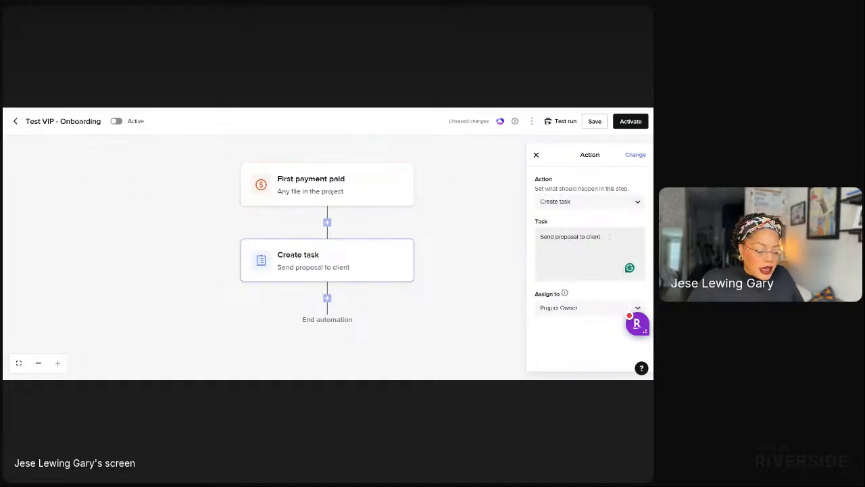
pyautogui.hotkey('ctrl', 'a')
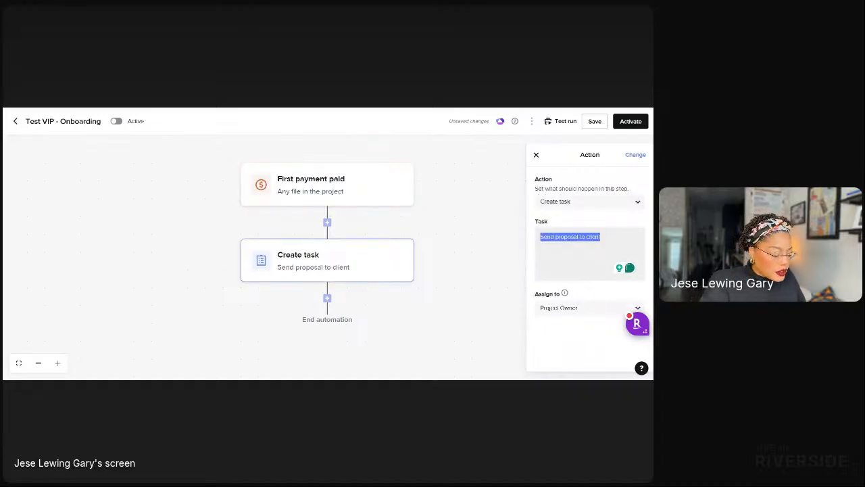
pyautogui.write('Create works')
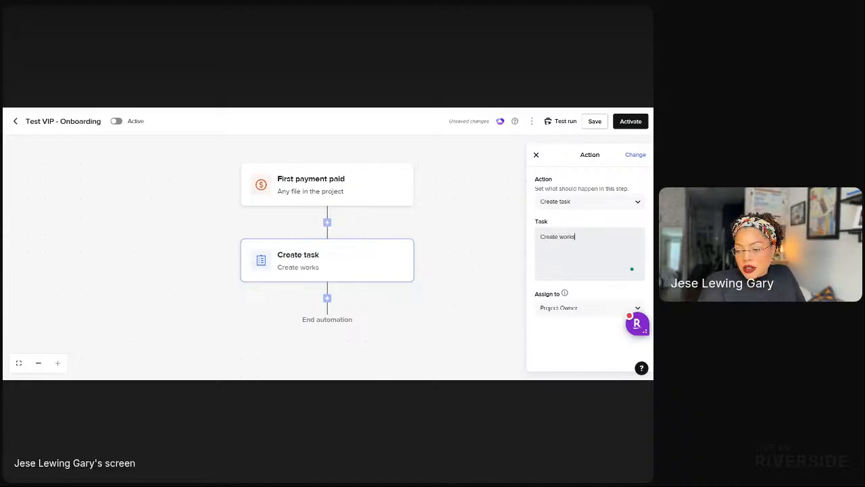
pyautogui.write('hace for t')
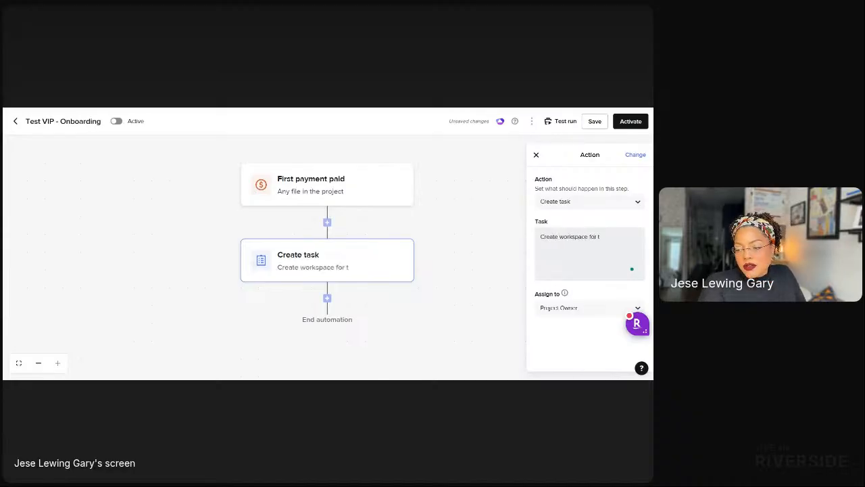
pyautogui.write('eam em')
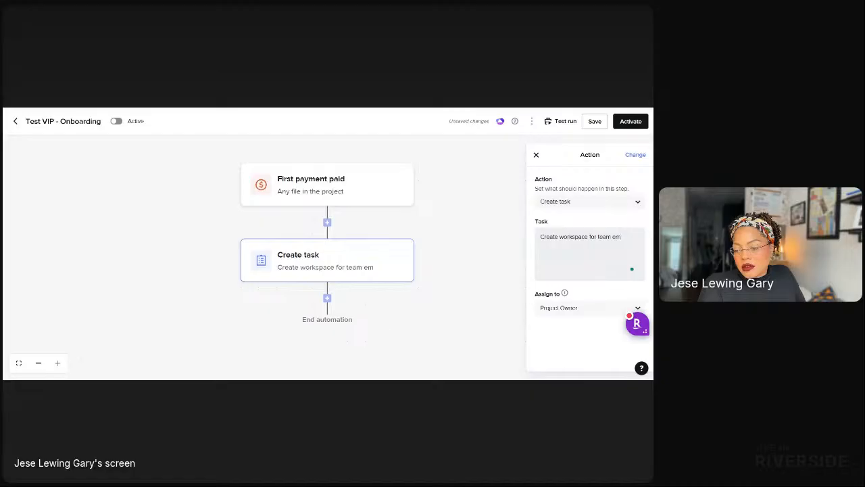
pyautogui.press('BackSpace')
pyautogui.press('BackSpace')
pyautogui.write('em')
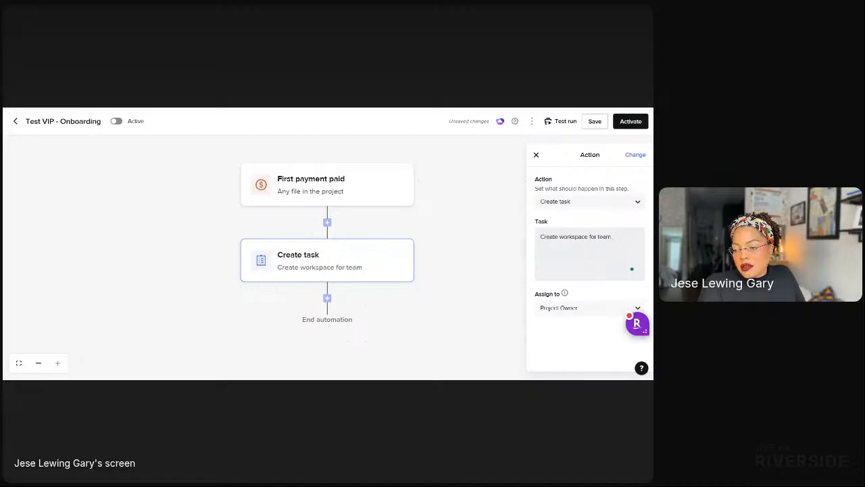
pyautogui.hotkey('ctrl', 'a')
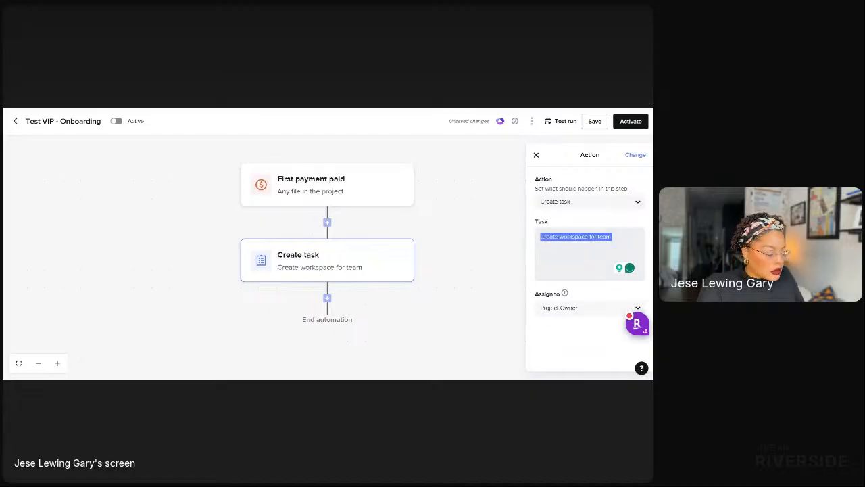
pyautogui.write('Check avai')
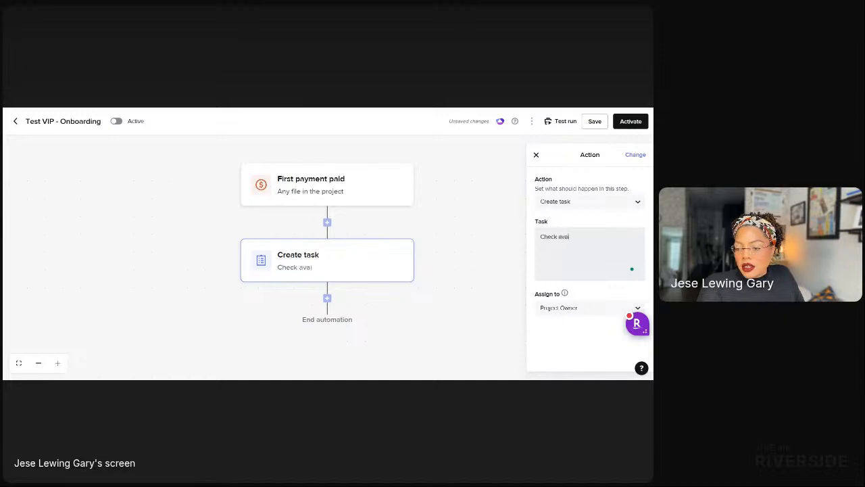
pyautogui.write('lability for')
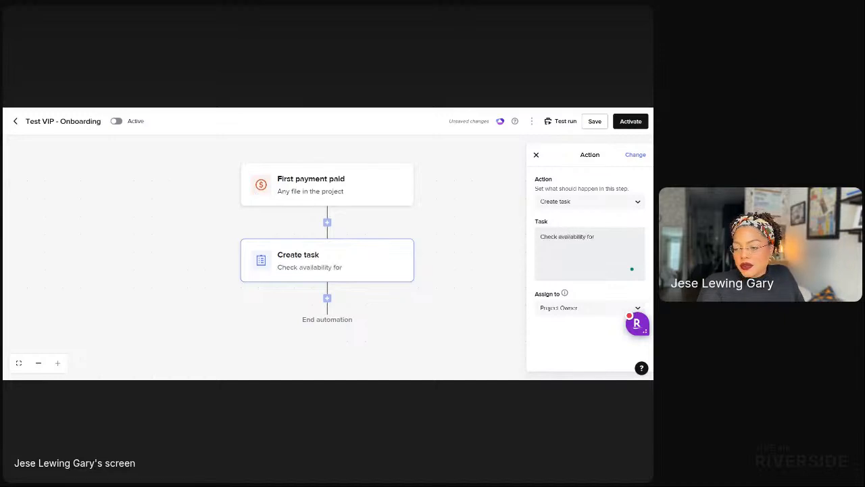
pyautogui.write(' vendors and cr')
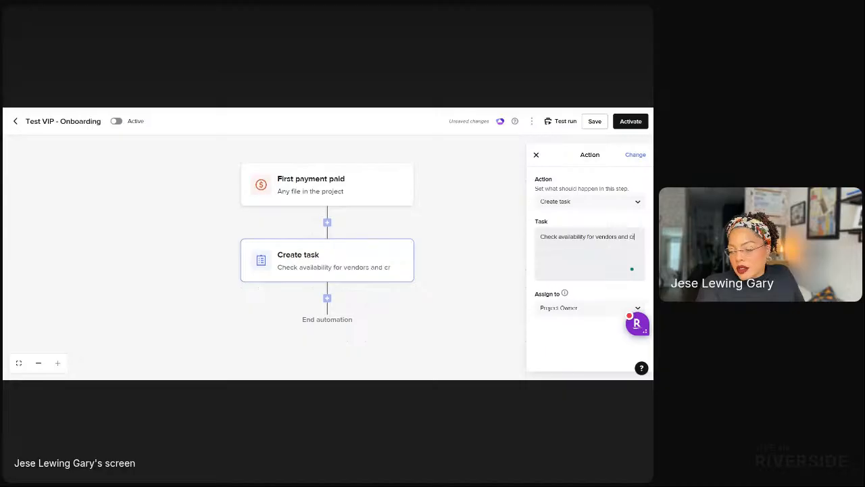
pyautogui.write('eate workspaces')
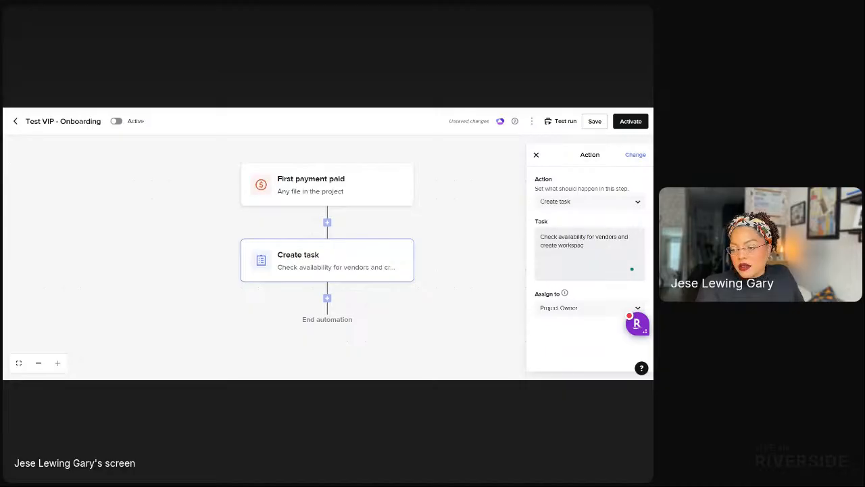
# Insert a 2-day Wait step after the vendor-availability task.
pyautogui.click(327, 298)
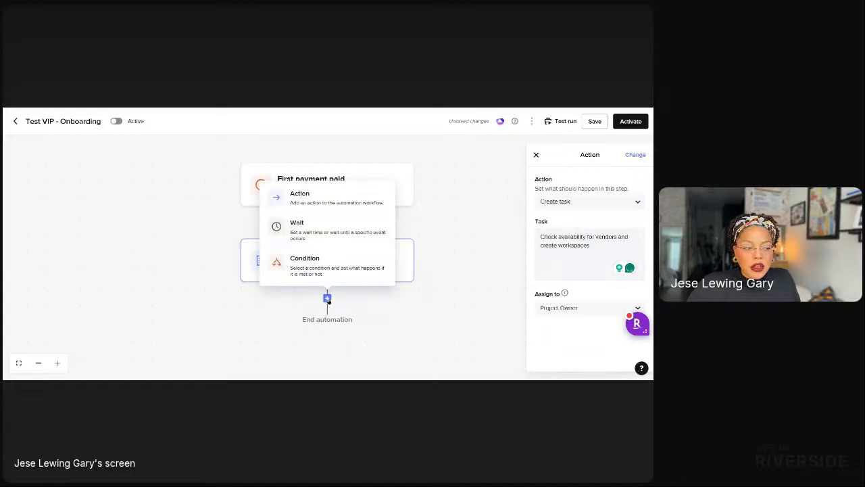
pyautogui.click(322, 231)
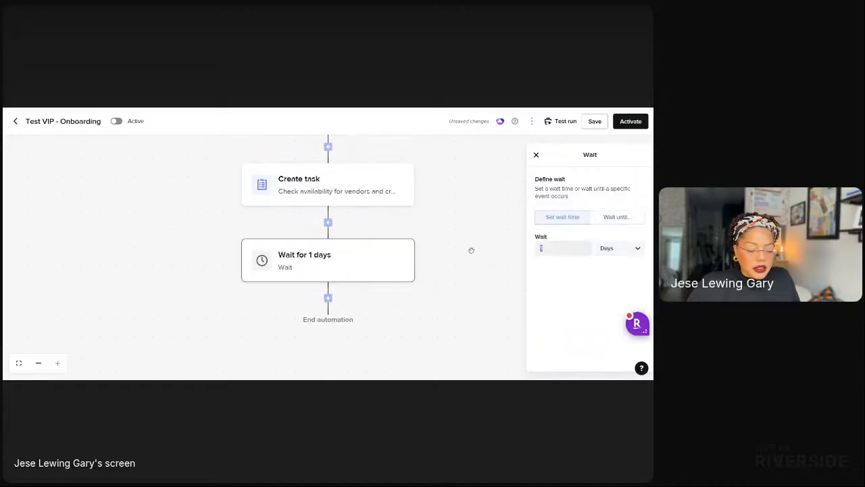
pyautogui.write('2')
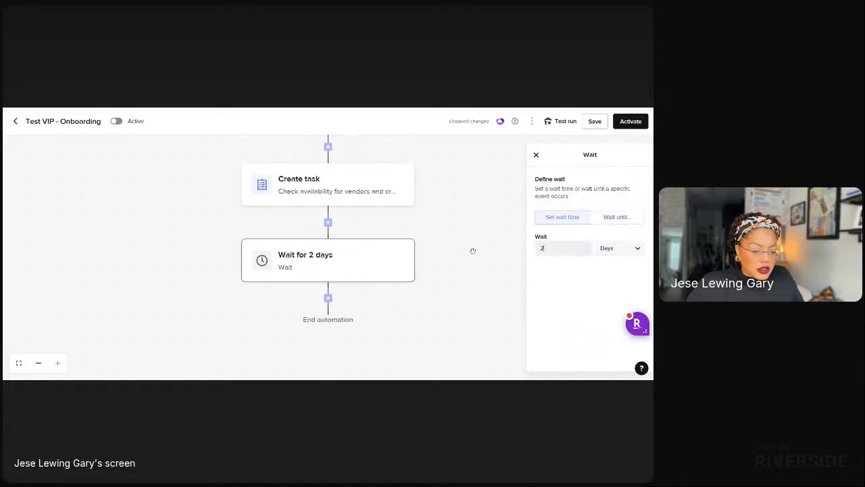
pyautogui.click(328, 298)
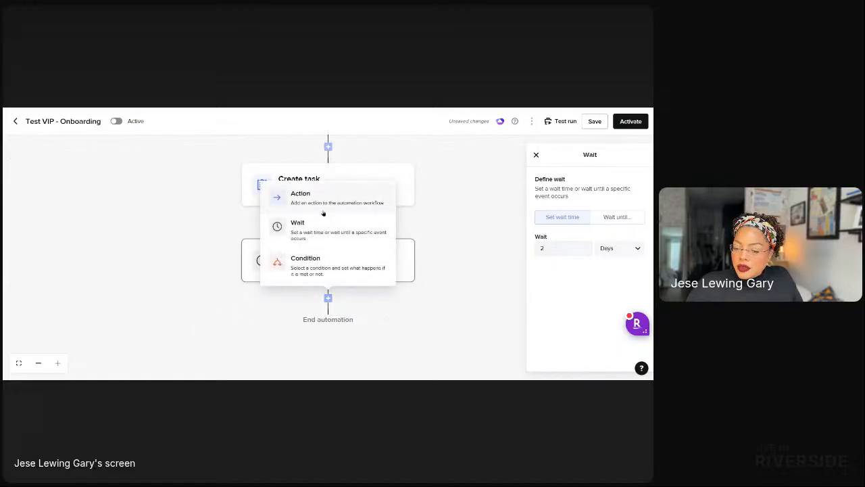
# Add a Create task action reading 'Vendors Booked' after the wait, then close its settings.
pyautogui.click(371, 197)
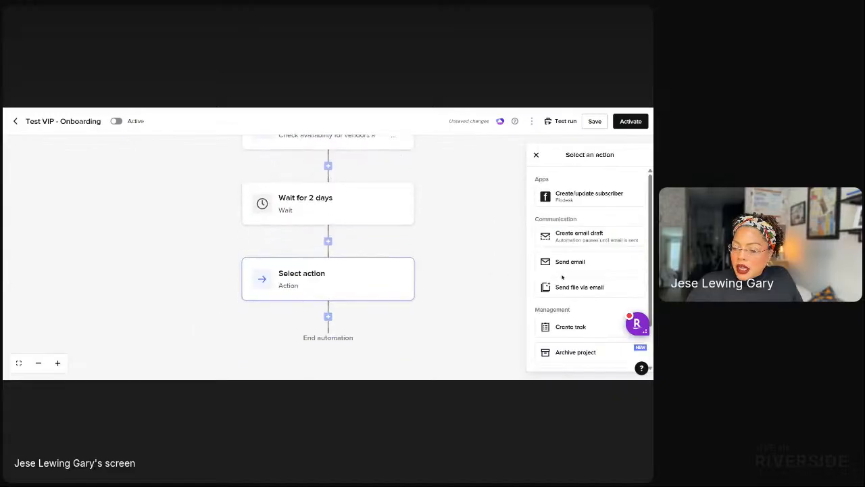
pyautogui.click(581, 328)
pyautogui.click(547, 246)
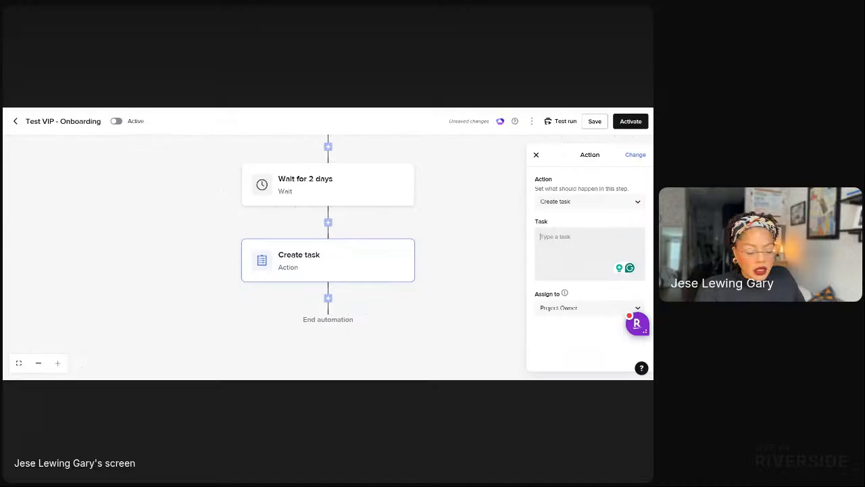
pyautogui.write('Vendors')
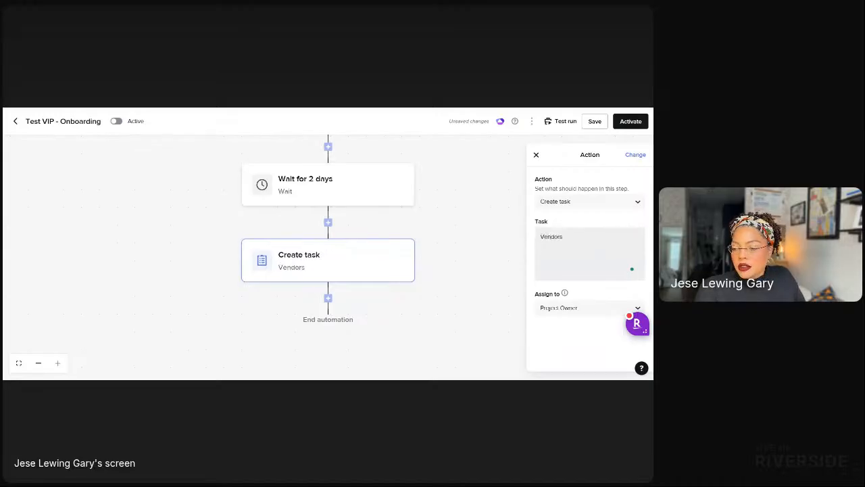
pyautogui.write(' Booked')
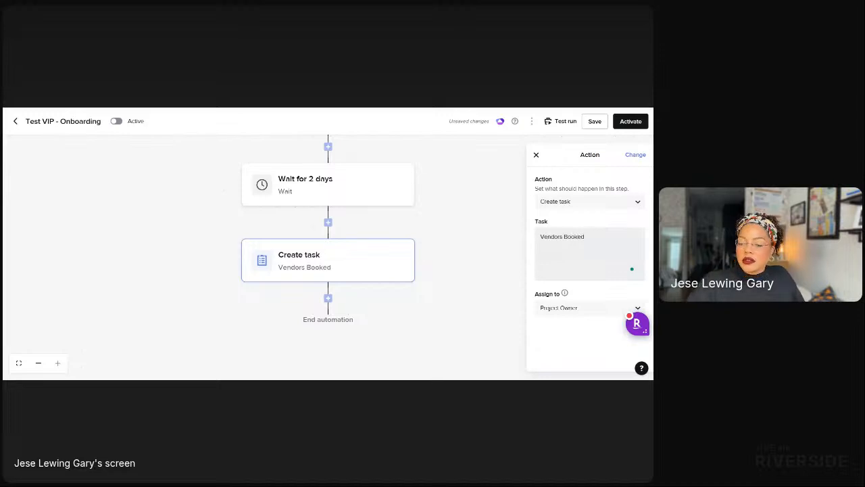
pyautogui.click(329, 298)
pyautogui.click(448, 199)
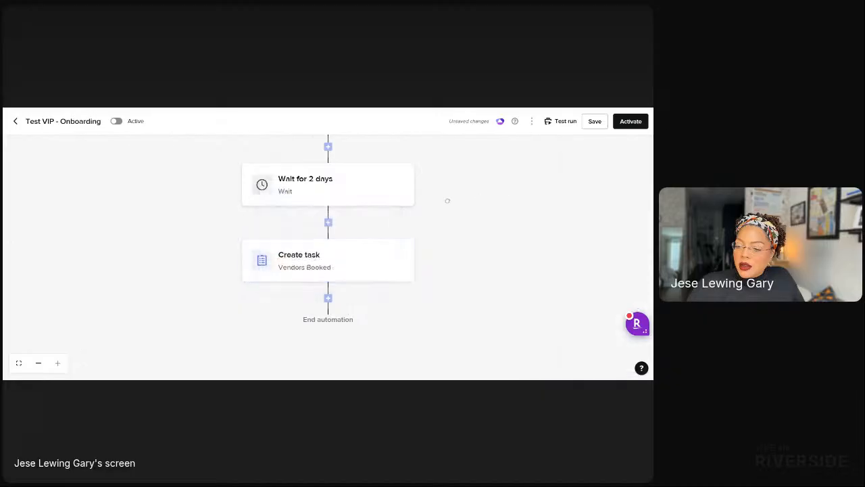
# Restrict the First payment paid trigger to the Community VIP Day project type.
pyautogui.scroll(5, 469, 205)
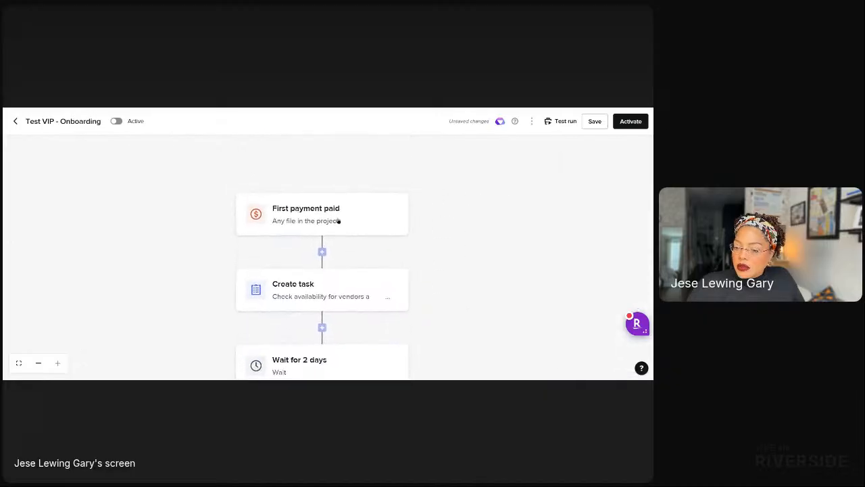
pyautogui.click(340, 221)
pyautogui.click(564, 278)
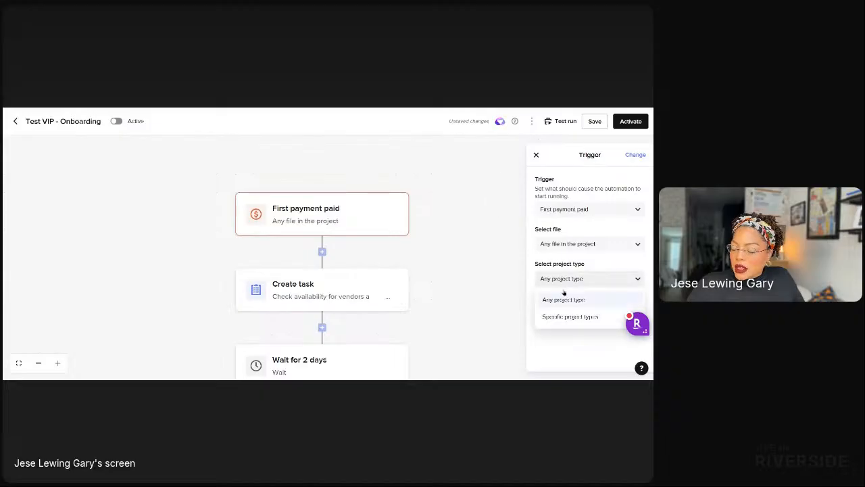
pyautogui.click(550, 316)
pyautogui.click(558, 301)
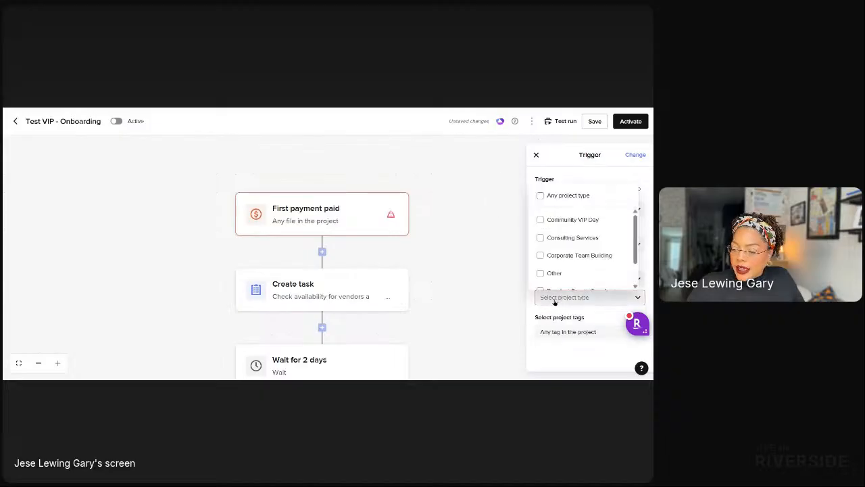
pyautogui.click(546, 220)
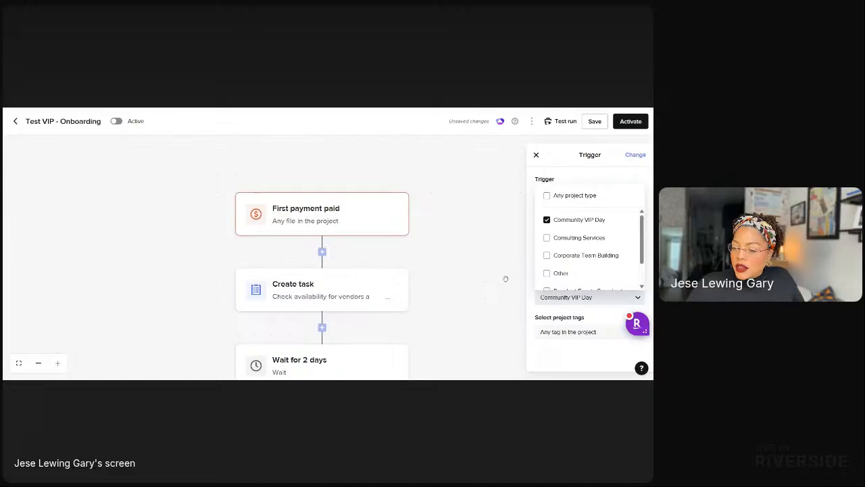
pyautogui.click(484, 259)
# Limit the trigger's file to the Event Invoice Smartfile template.
pyautogui.moveTo(459, 302); pyautogui.dragTo(468, 263)
pyautogui.click(307, 179)
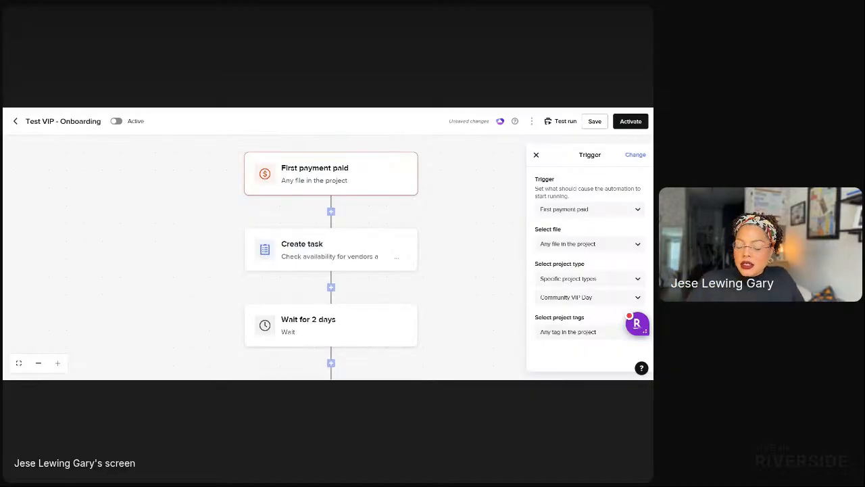
pyautogui.click(601, 244)
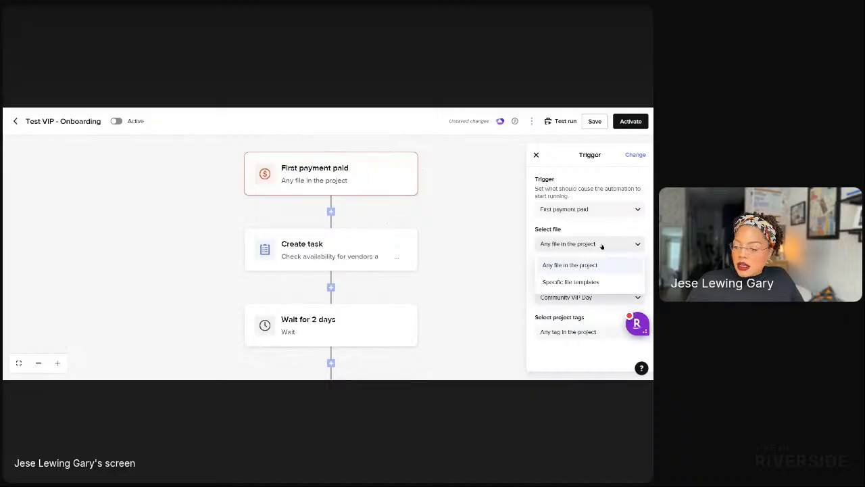
pyautogui.click(584, 281)
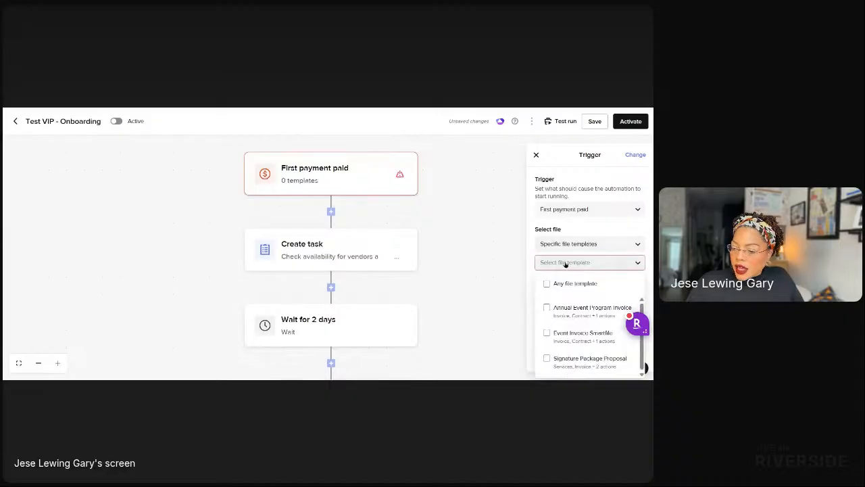
pyautogui.click(566, 264)
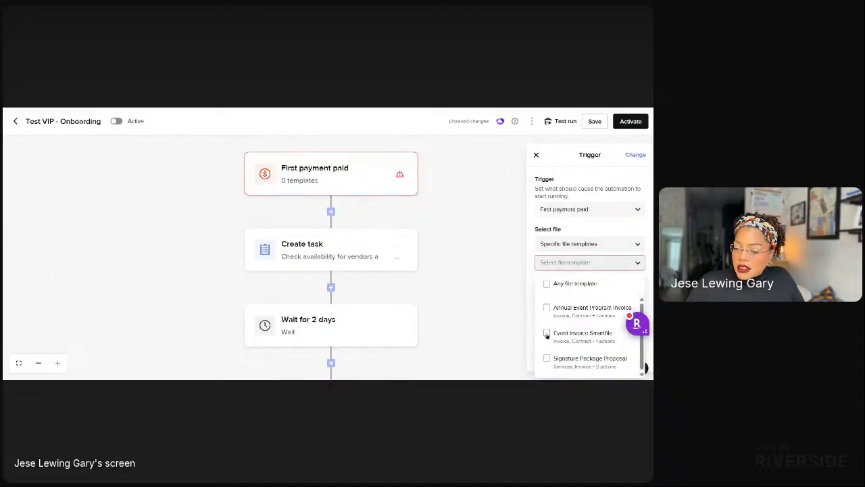
pyautogui.click(547, 333)
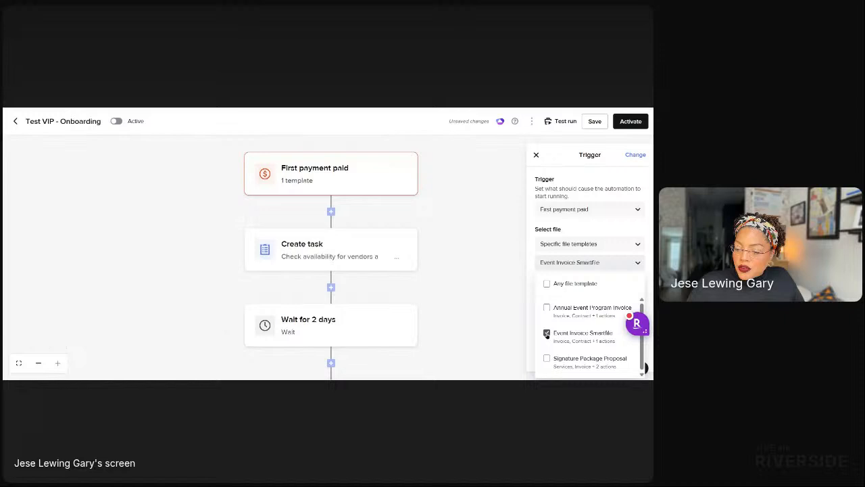
pyautogui.click(467, 331)
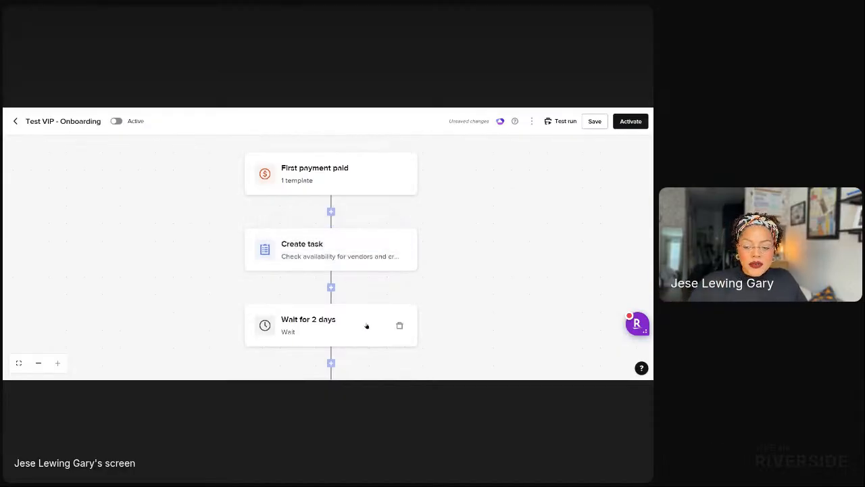
# Add a Move pipeline stage step to Consulting after Vendors Booked, plus a new empty action step.
pyautogui.moveTo(479, 322); pyautogui.dragTo(472, 219)
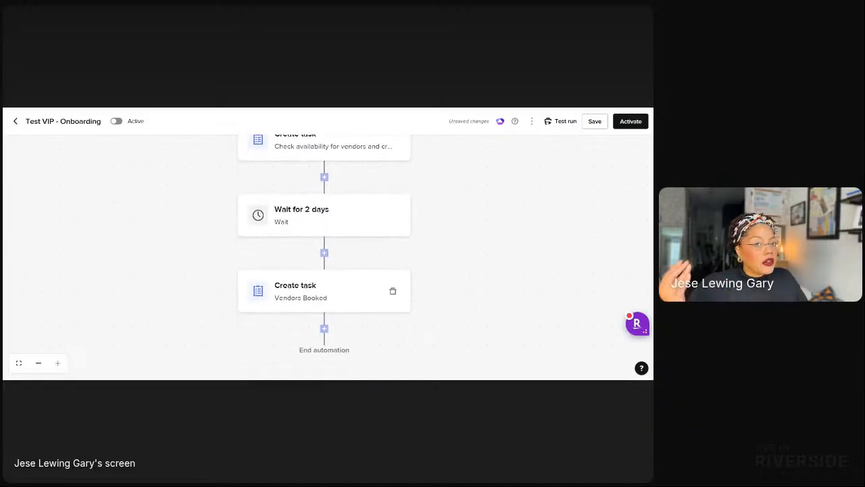
pyautogui.click(324, 329)
pyautogui.click(299, 231)
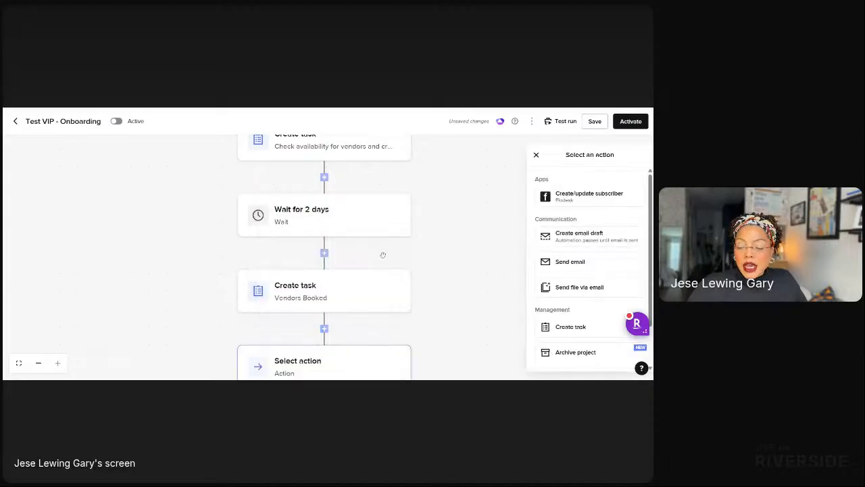
pyautogui.scroll(-1, 572, 307)
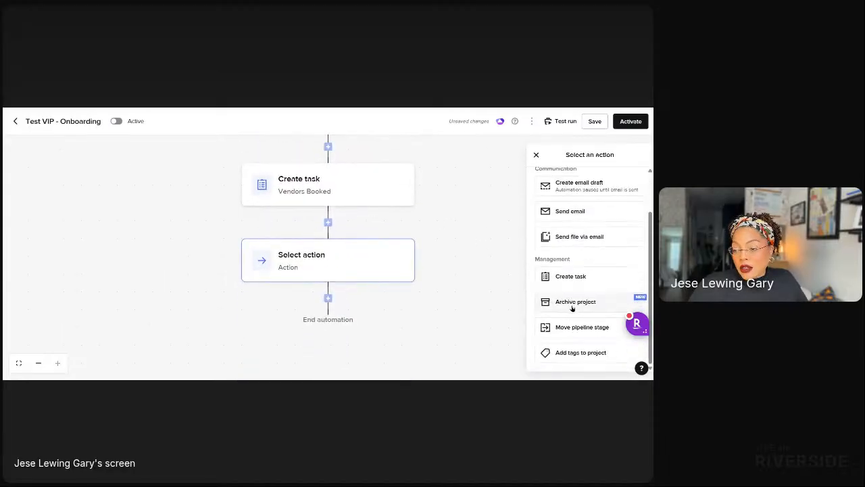
pyautogui.click(568, 327)
pyautogui.click(550, 235)
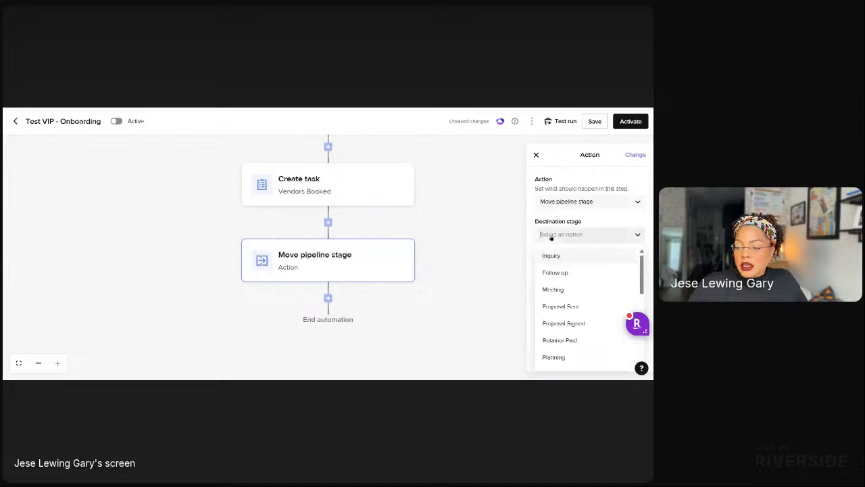
pyautogui.scroll(-1, 568, 354)
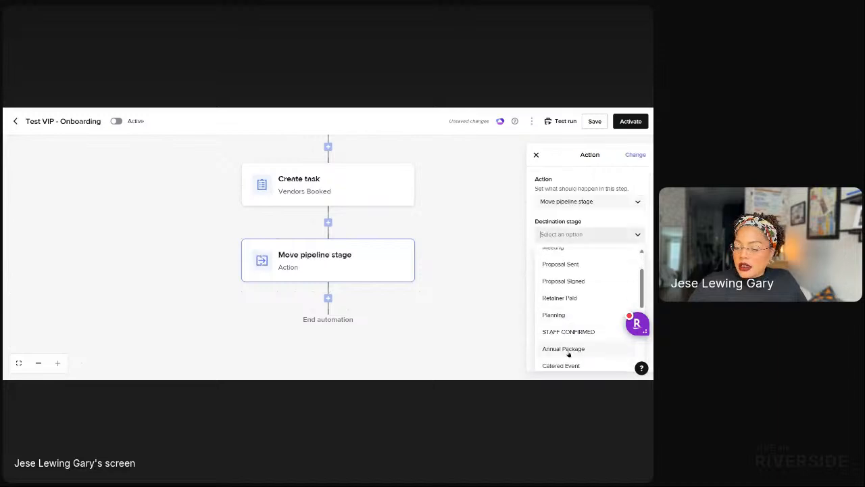
pyautogui.scroll(-3, 581, 336)
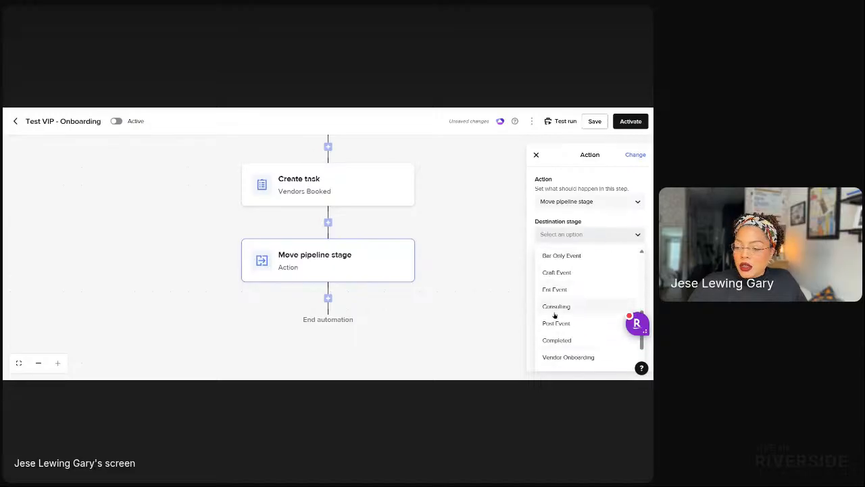
pyautogui.click(555, 308)
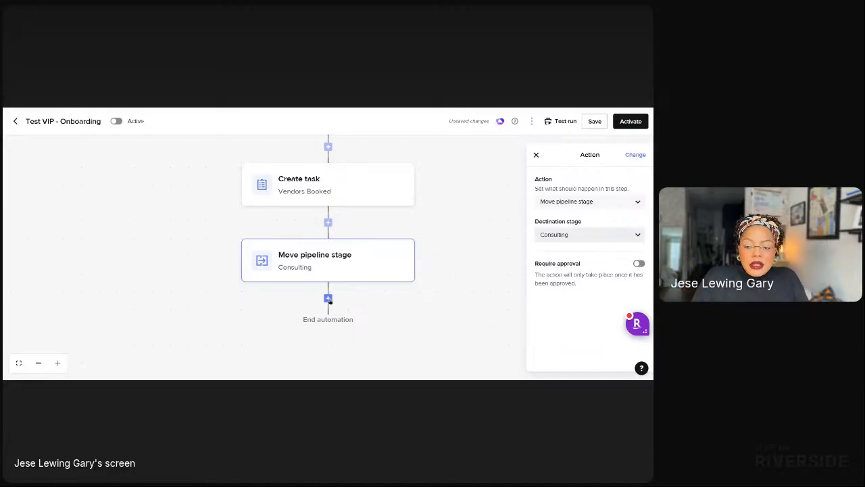
pyautogui.click(329, 298)
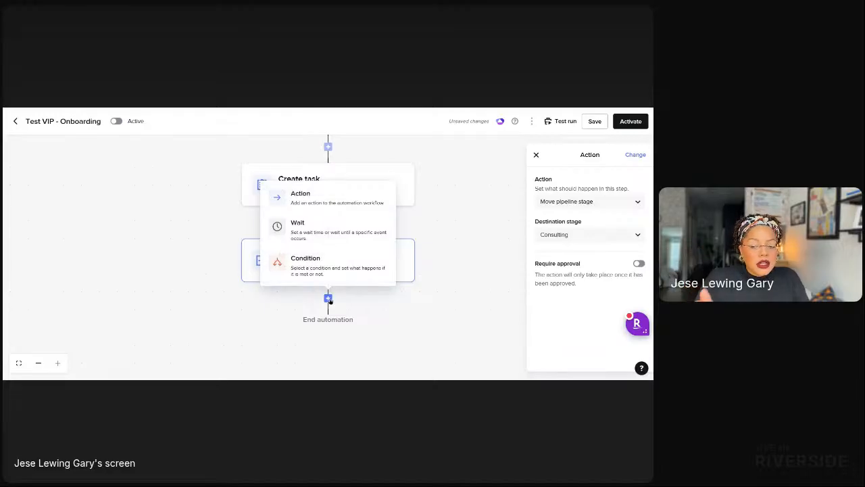
pyautogui.click(311, 206)
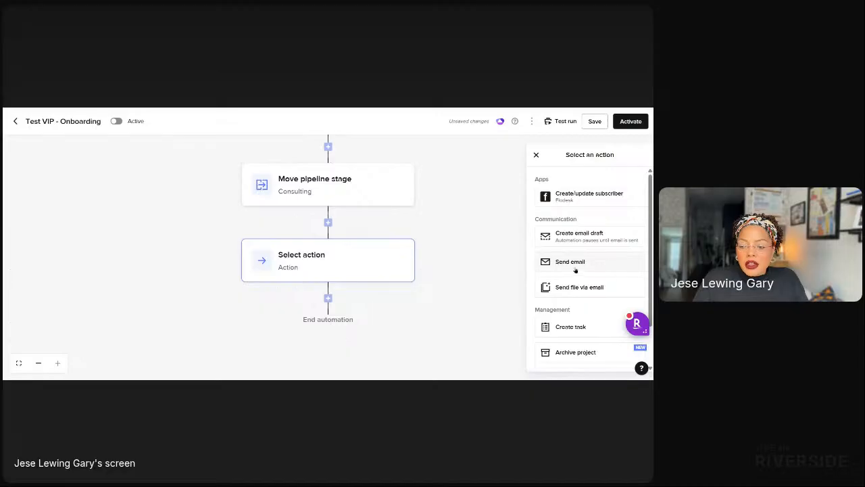